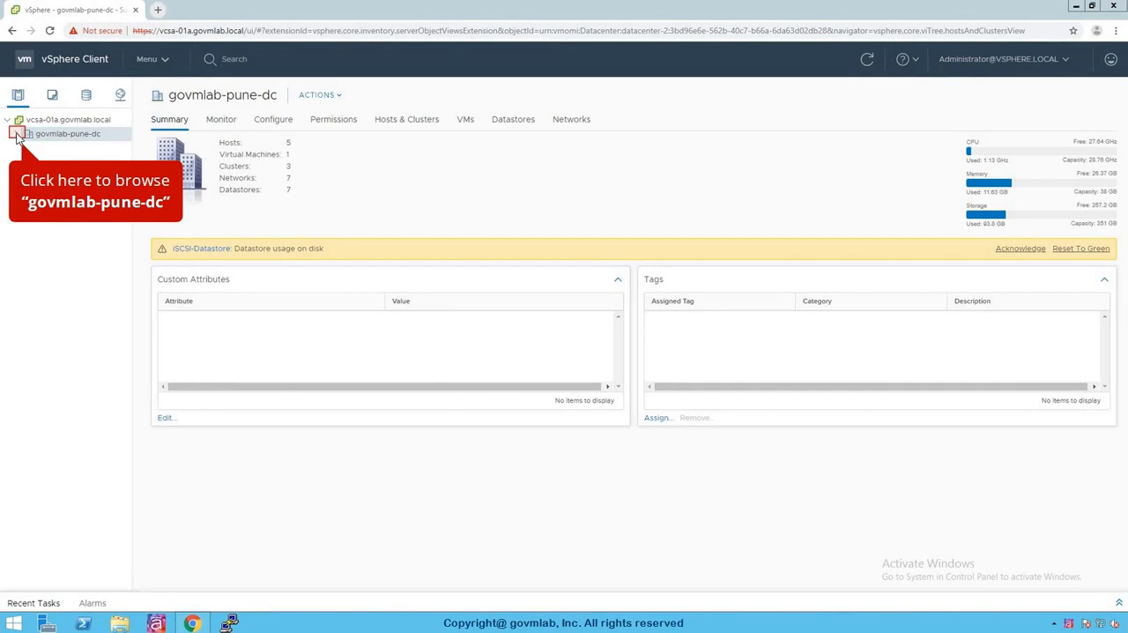
Step: Expand the govmlab-pune-dc datacenter and its Compute Cluster-A, Compute Cluster-B and Mgmt and Edge Cluster to view their hosts and VMs
click(16, 135)
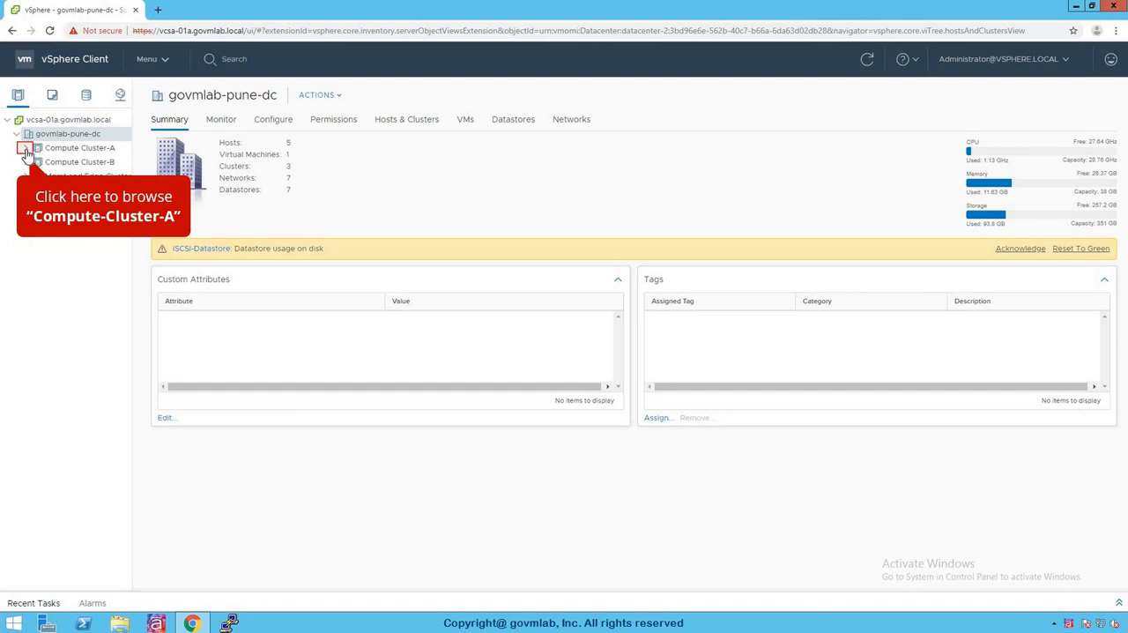
click(26, 149)
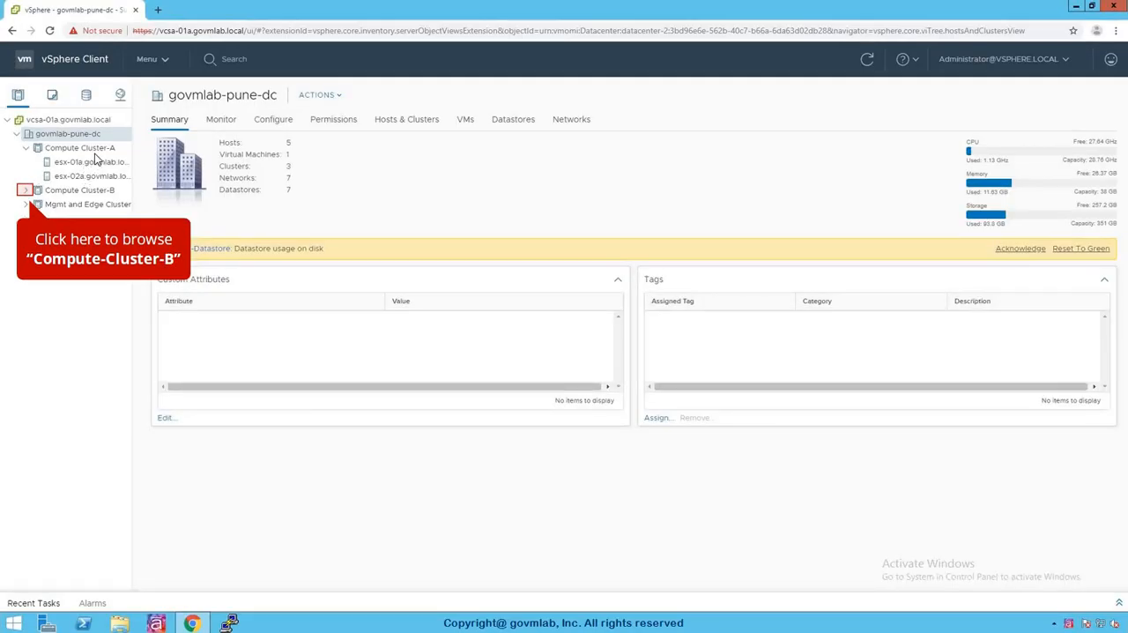
click(27, 191)
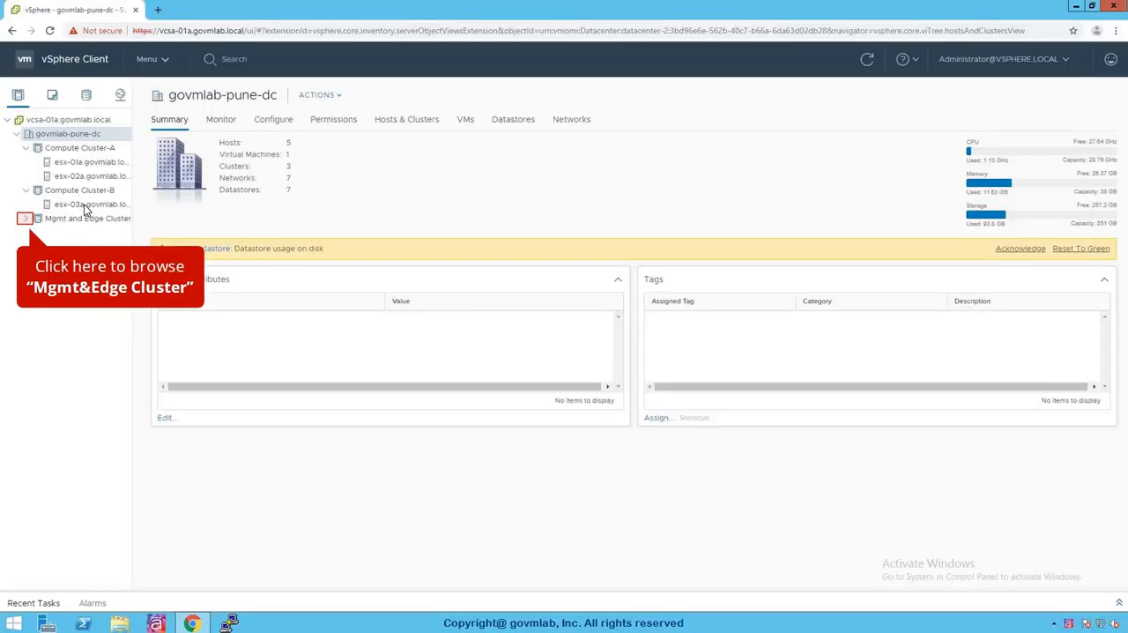
click(26, 220)
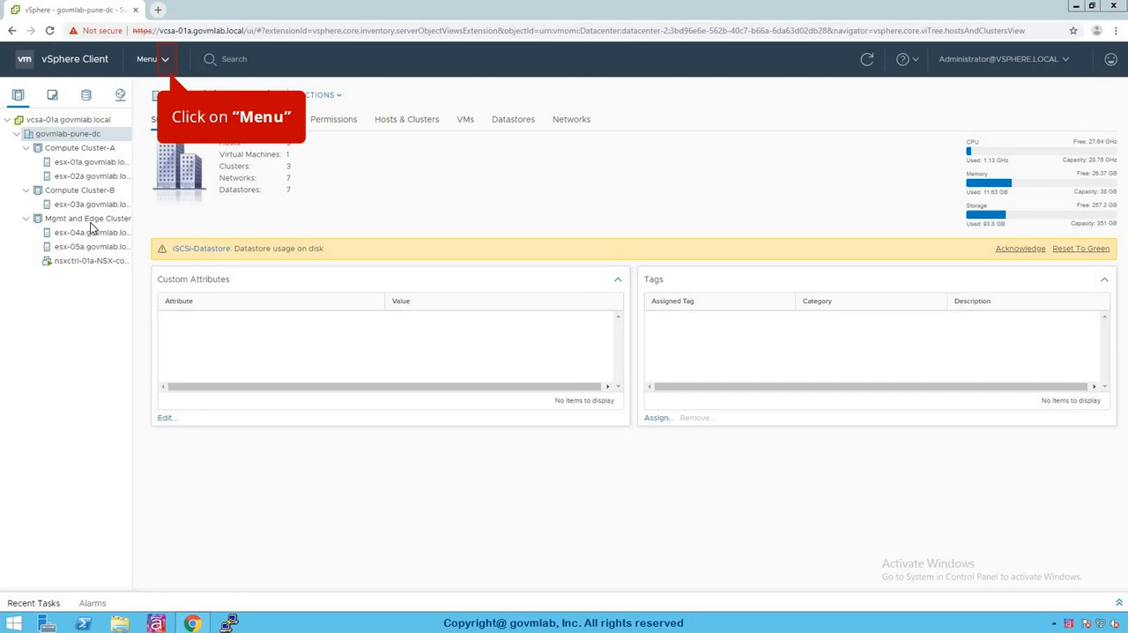
Step: Open the Logical Switches list under Networking and Security
click(156, 59)
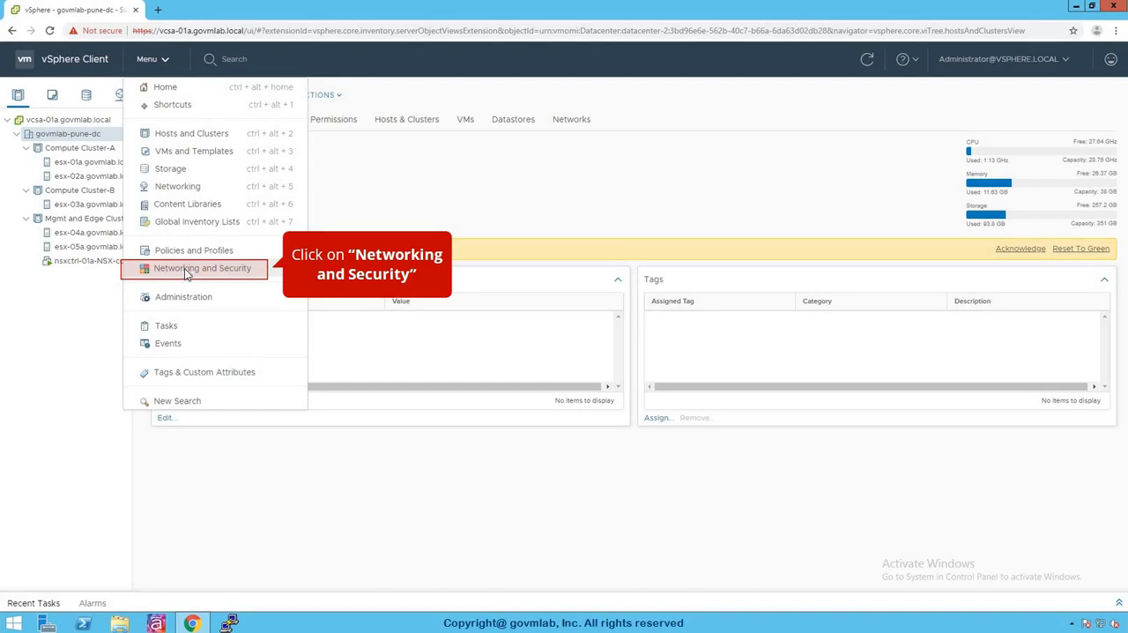
click(186, 270)
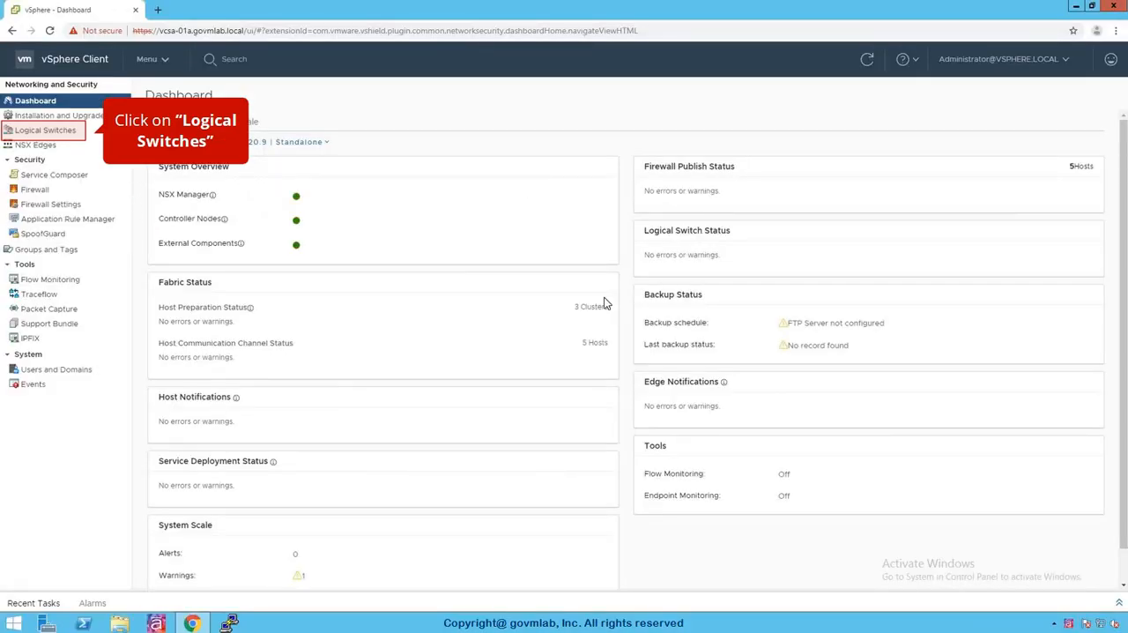
click(52, 138)
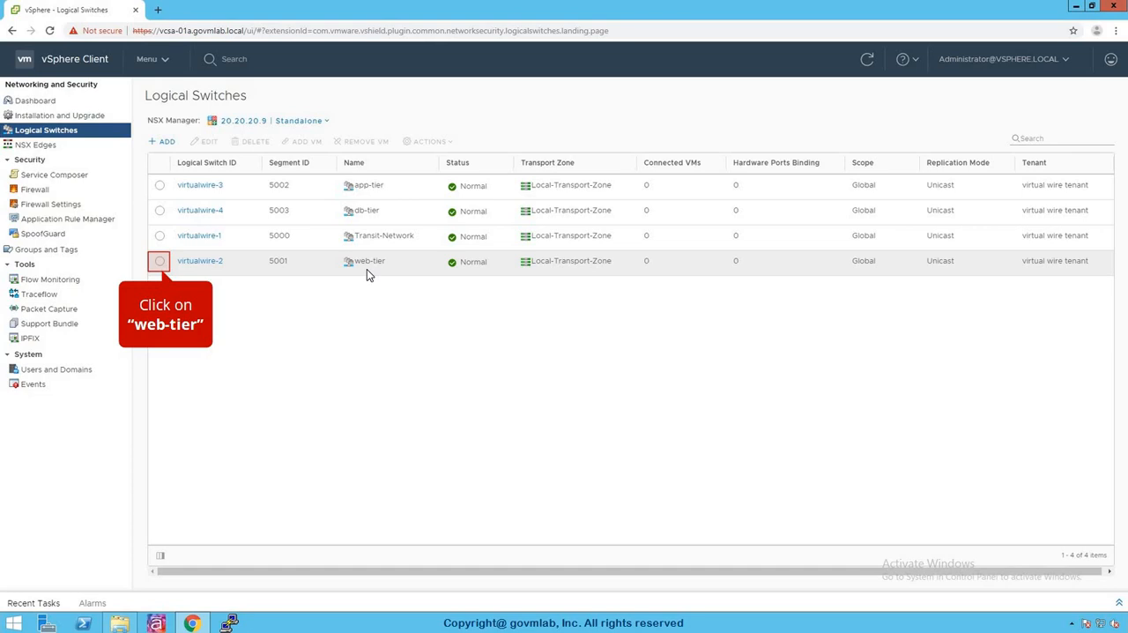
Step: Connect web-01a and web-02a to the web-tier logical switch through each VM's Network adapter 1, and check the switch's connected VMs
click(160, 263)
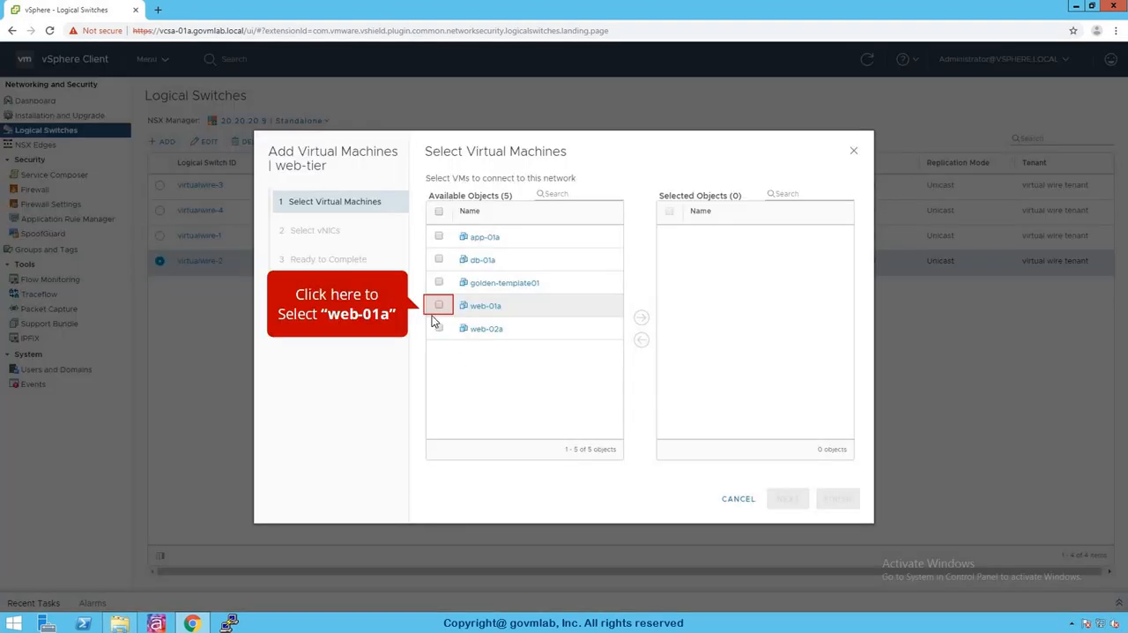
click(439, 305)
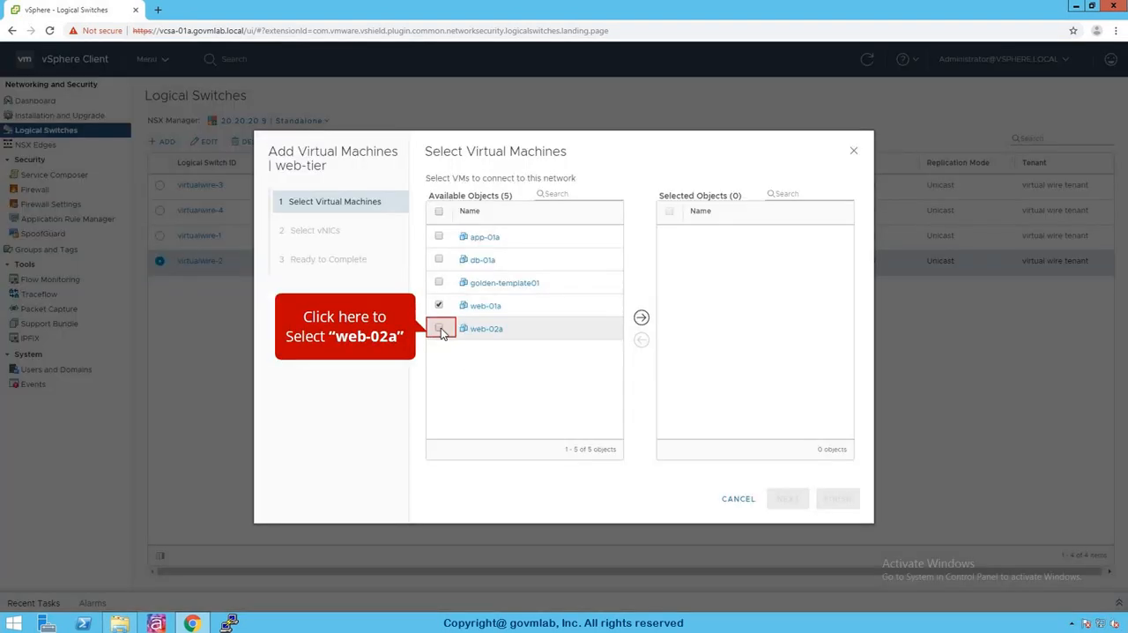
click(440, 328)
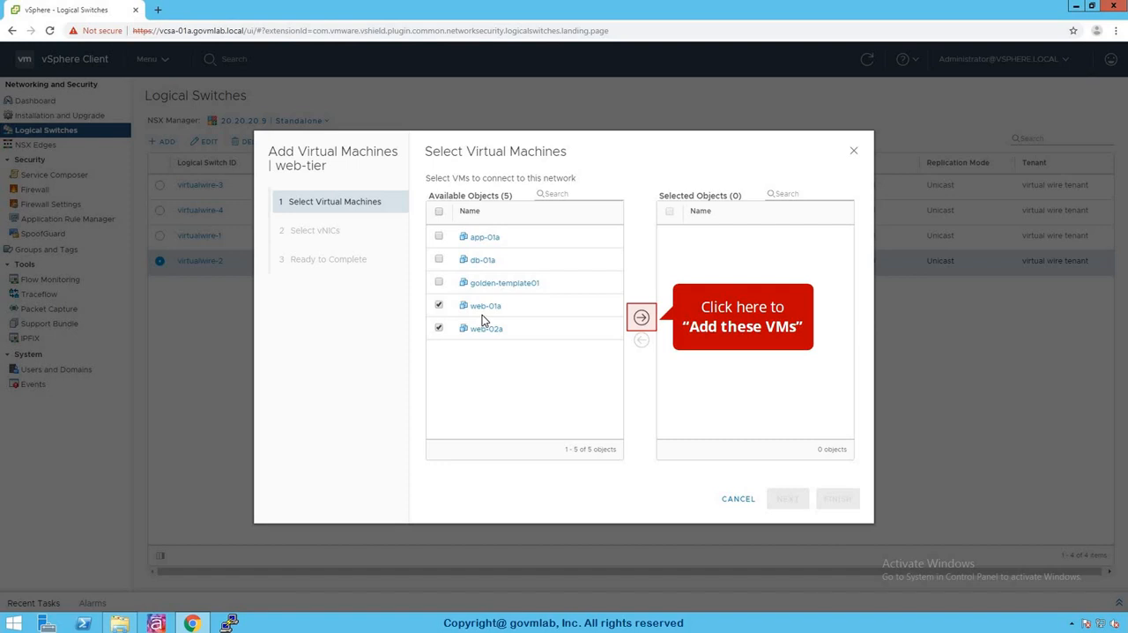
click(641, 317)
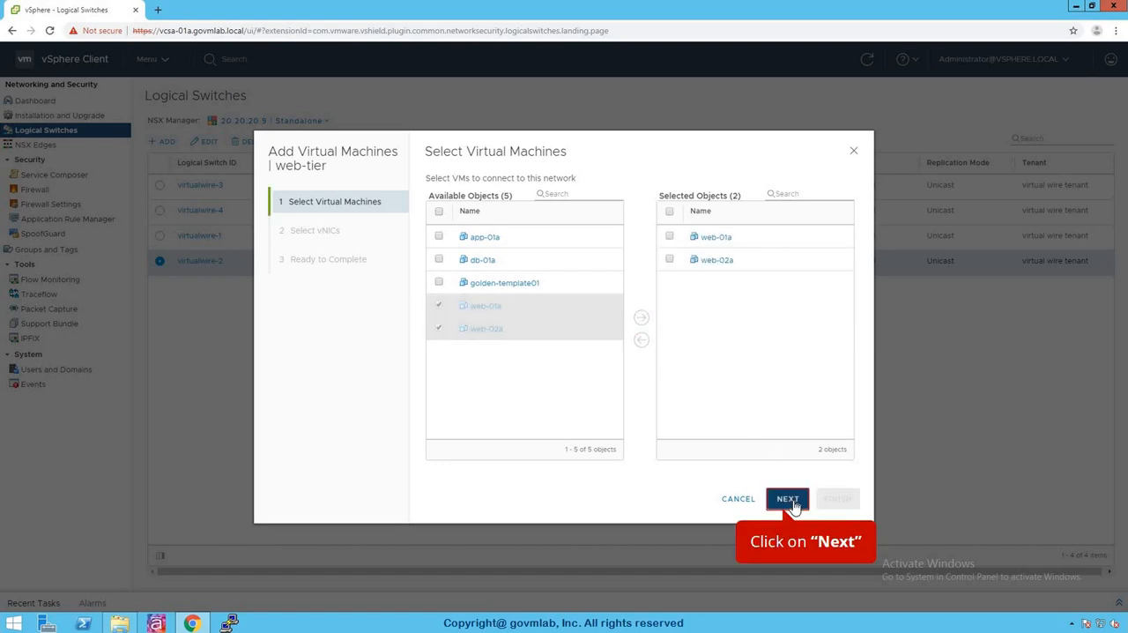
click(789, 499)
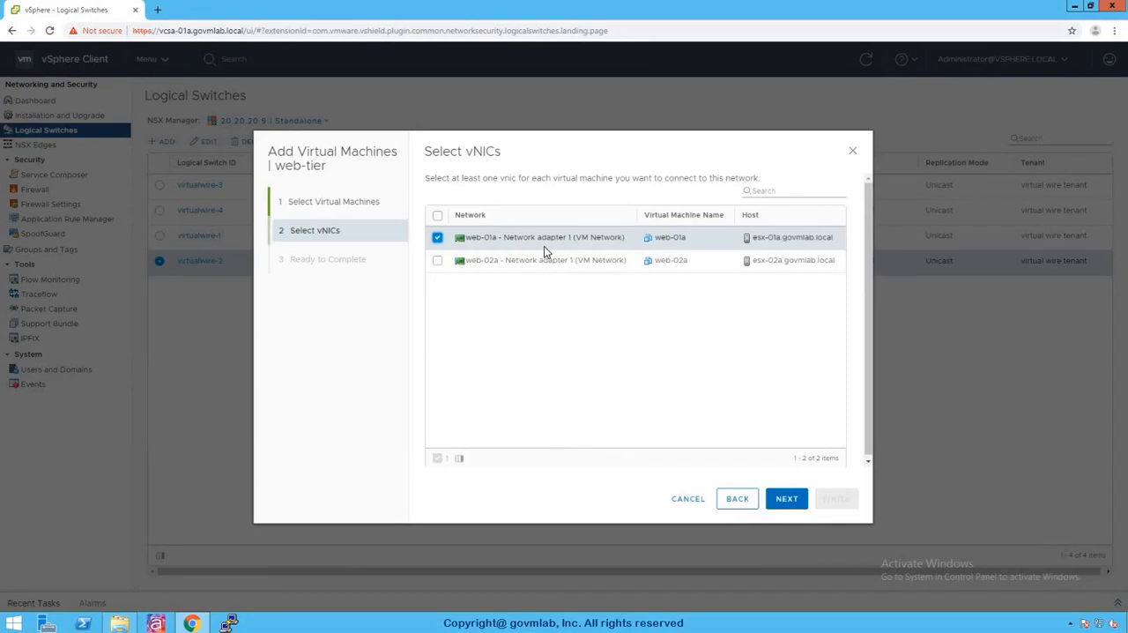
click(438, 239)
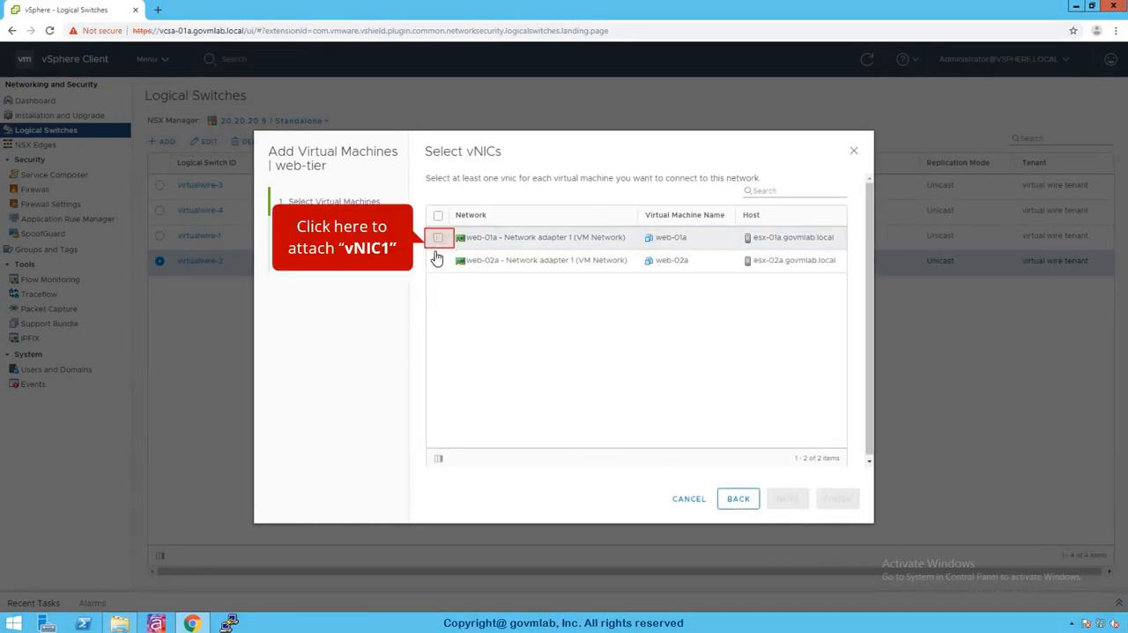
click(439, 261)
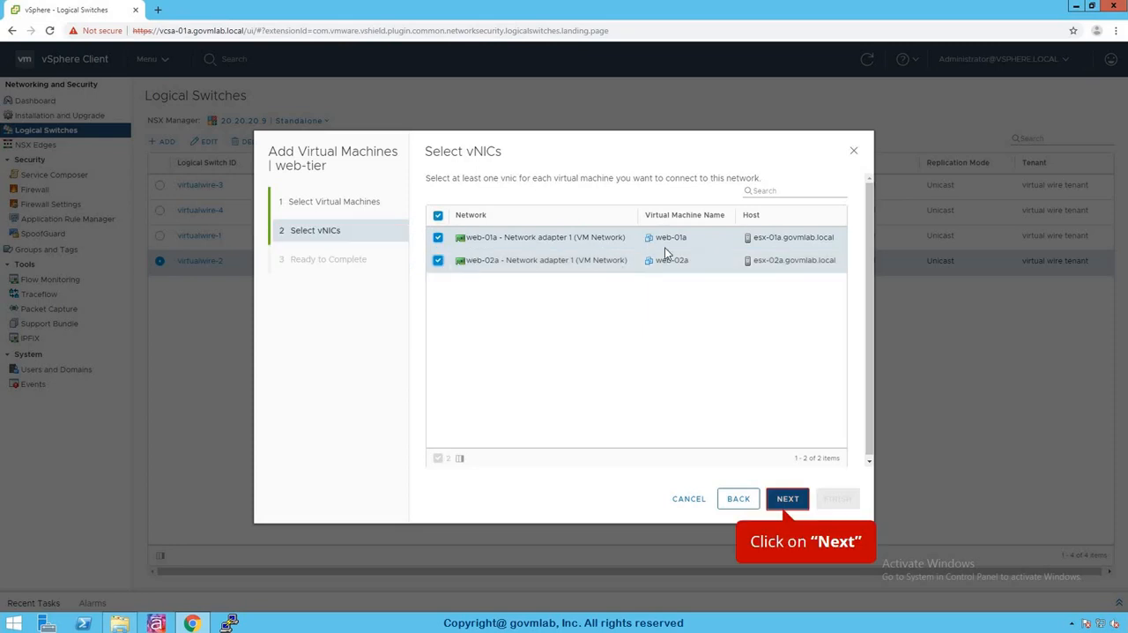
click(789, 499)
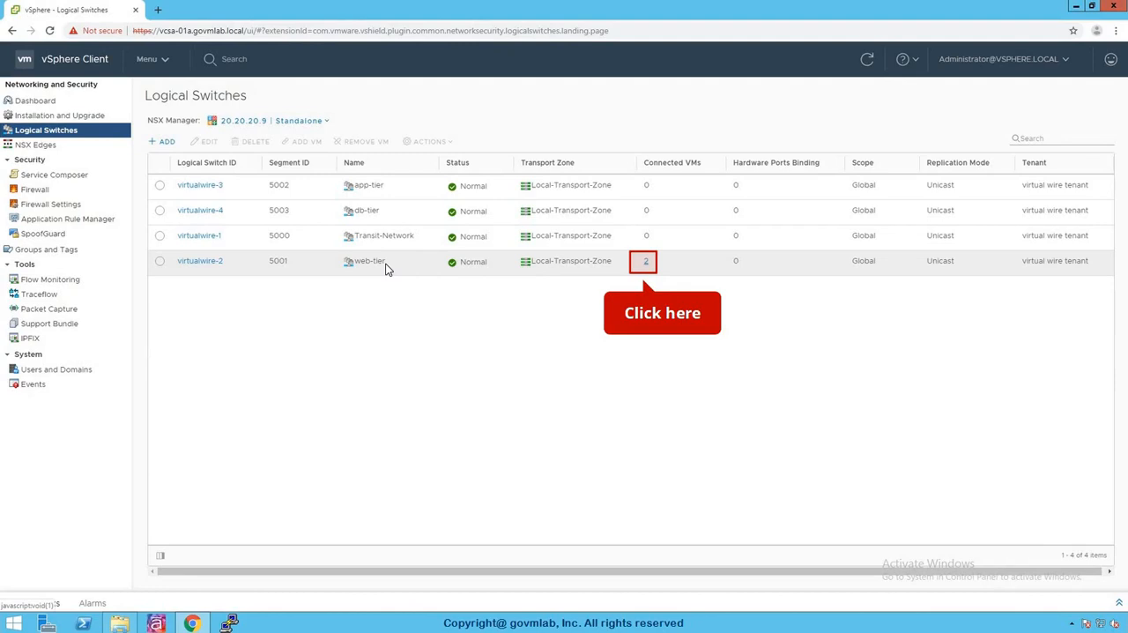
click(645, 265)
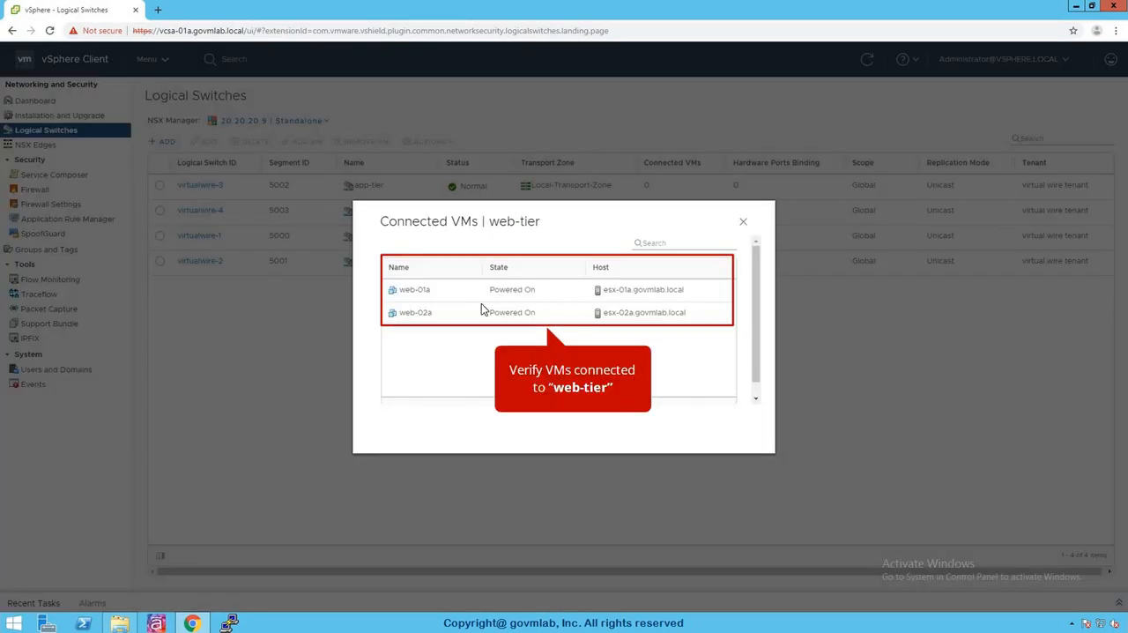
click(742, 223)
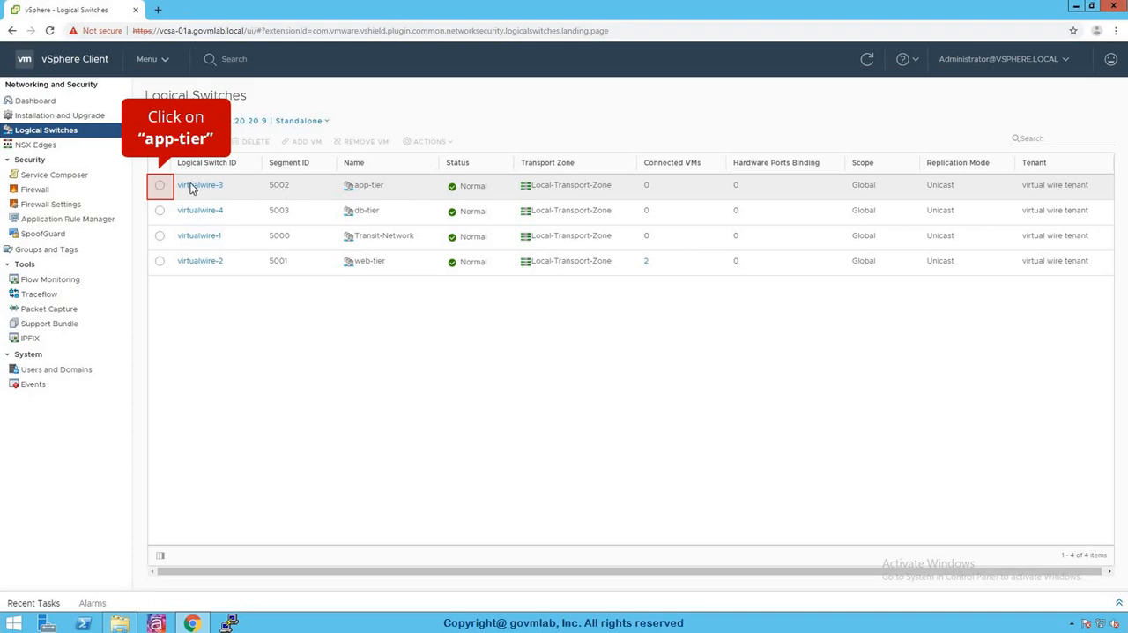
Step: Connect app-01a to the app-tier logical switch through its Network adapter 1, and check the switch's connected VMs
click(161, 185)
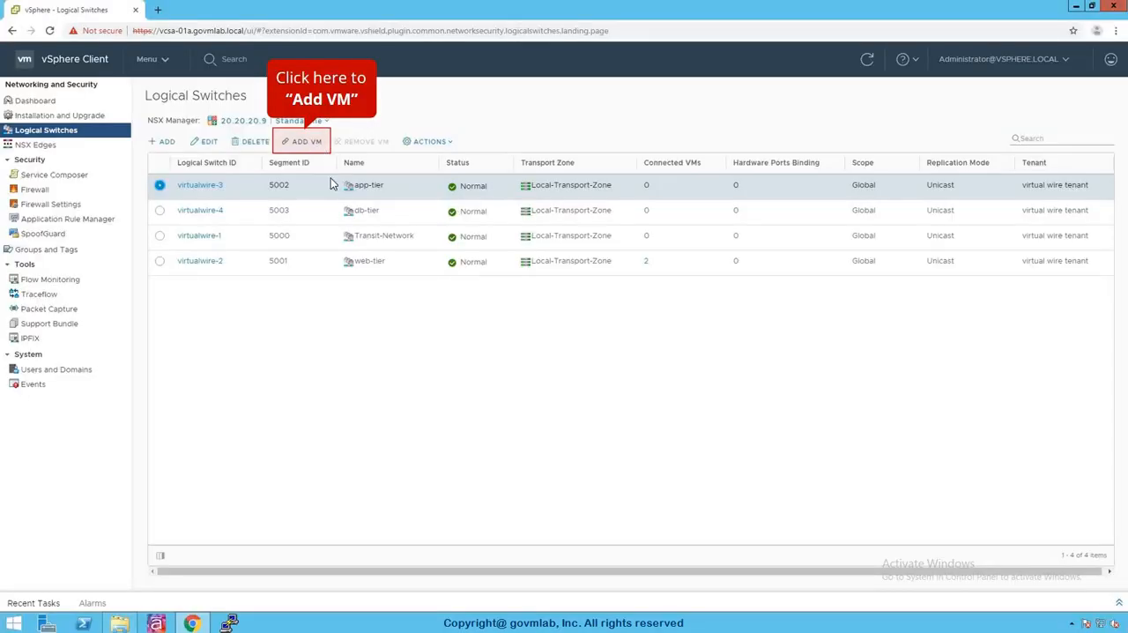
click(316, 147)
click(442, 240)
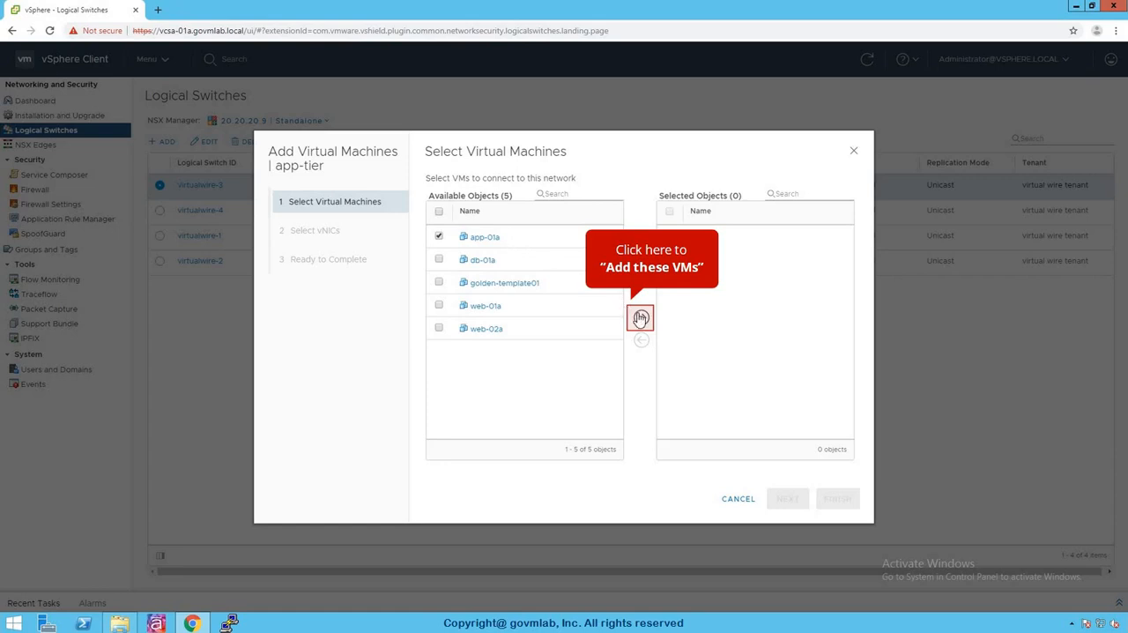
click(642, 319)
click(788, 499)
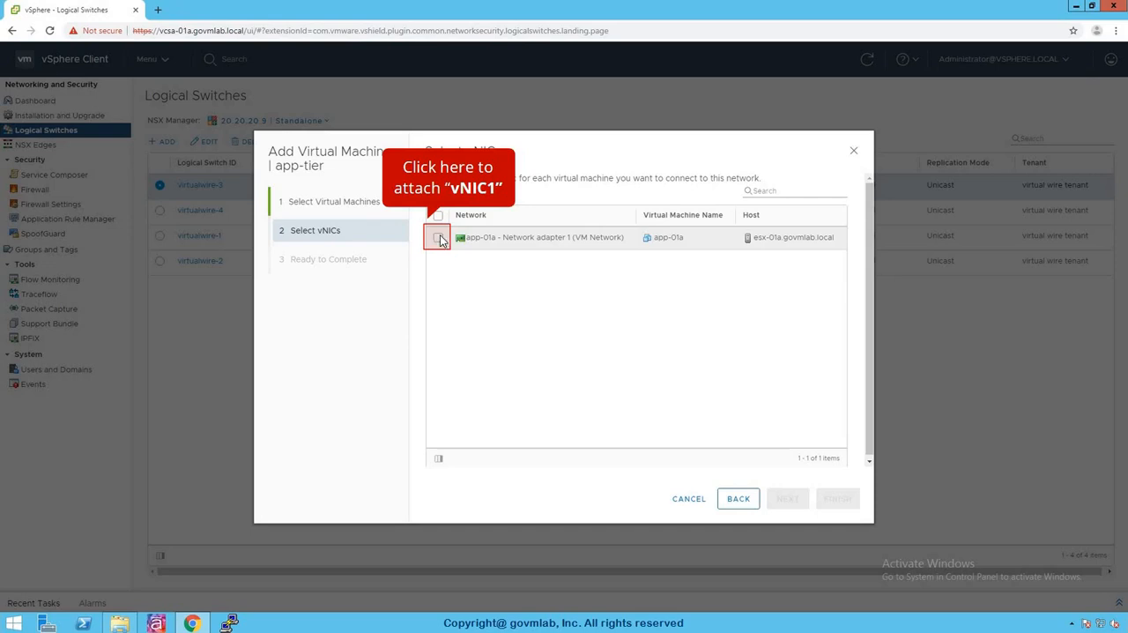
click(439, 239)
click(787, 500)
click(837, 499)
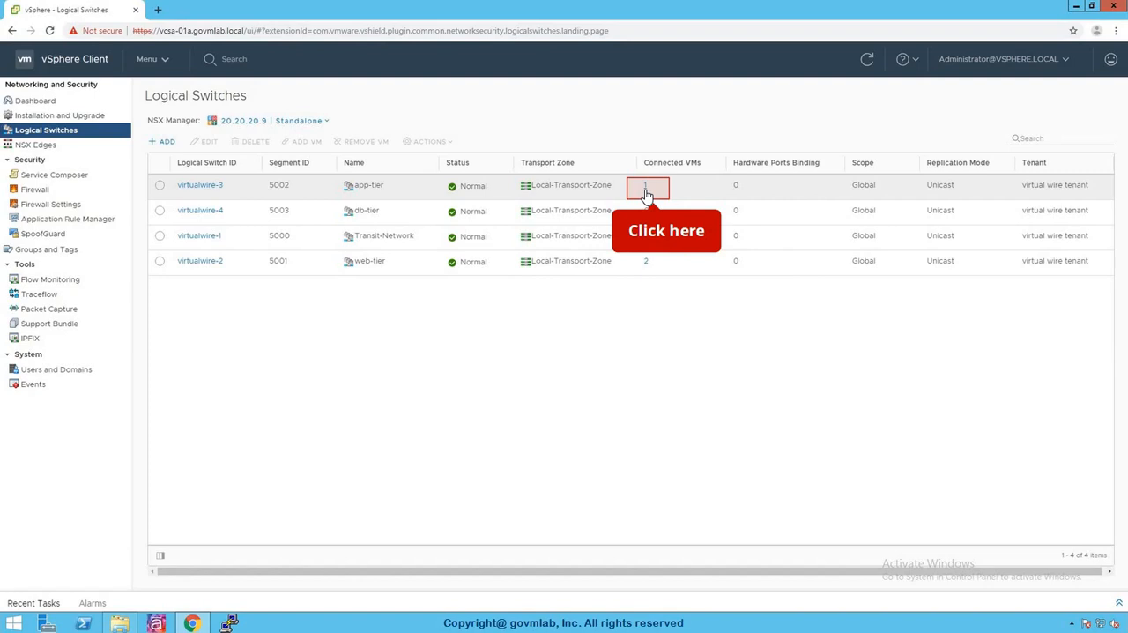
click(646, 190)
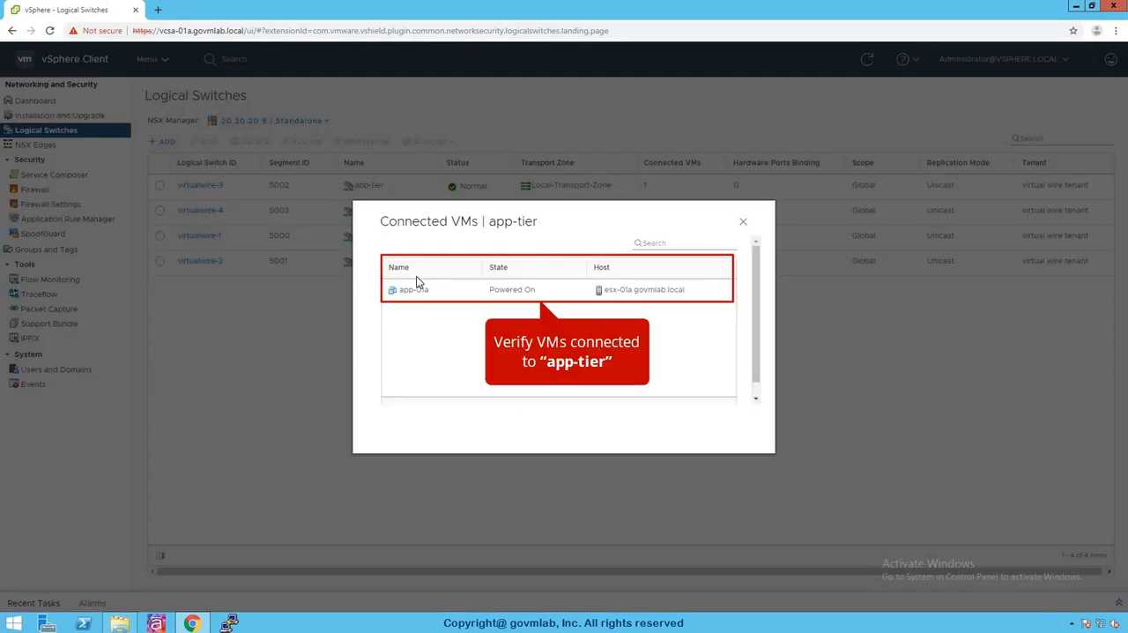
click(744, 225)
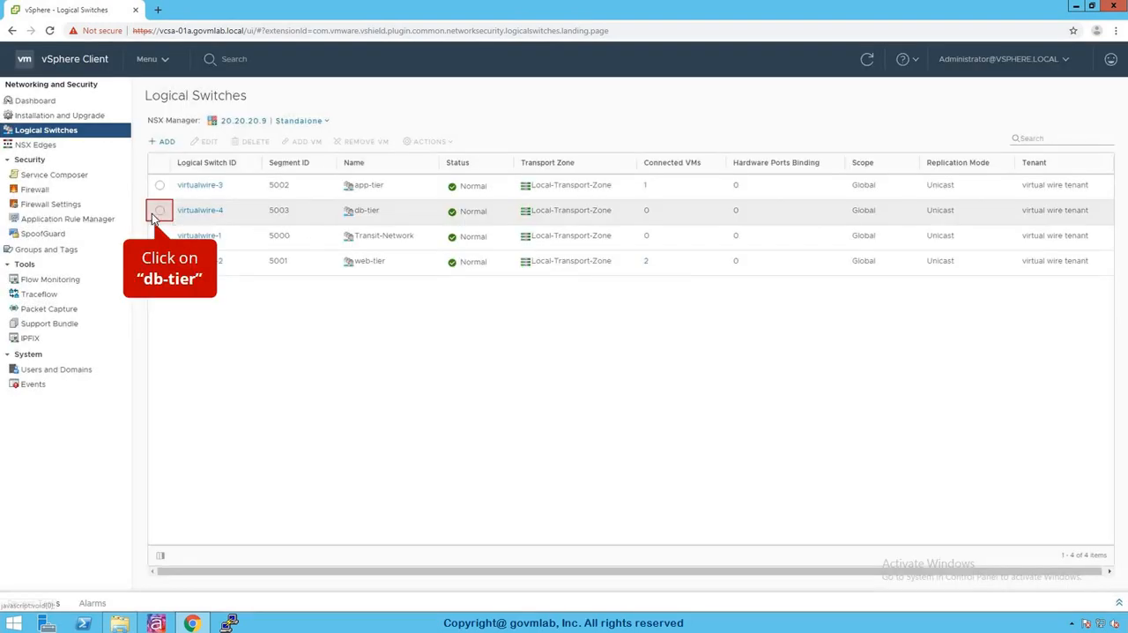
Step: Connect db-01a to the db-tier logical switch through its Network adapter 1, and check the switch's connected VMs
click(160, 211)
click(316, 143)
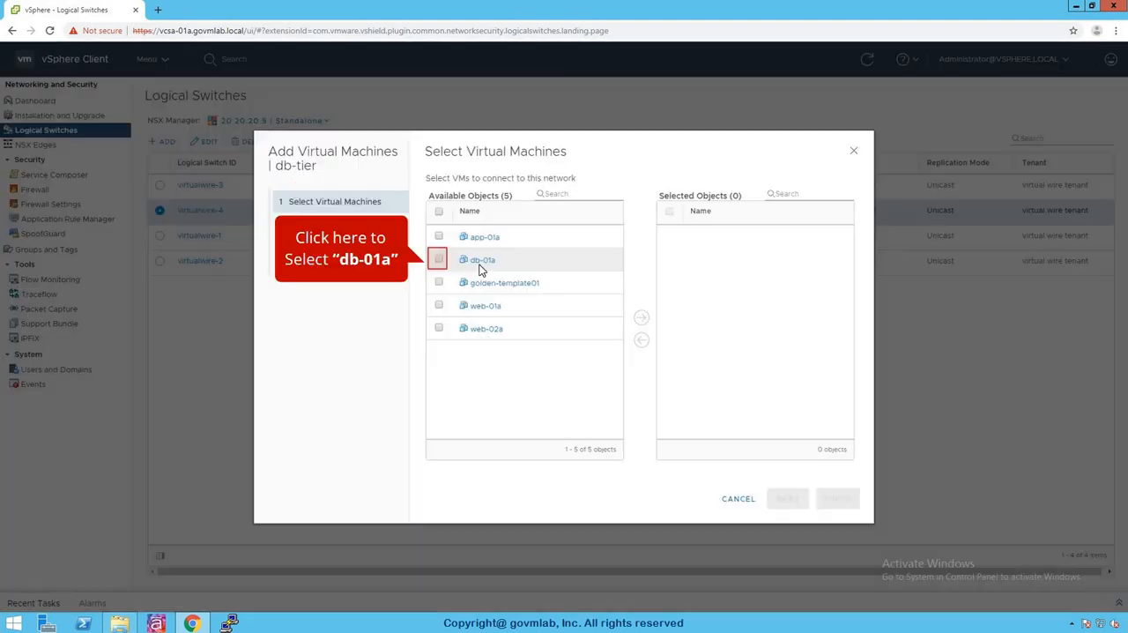
click(439, 260)
click(644, 319)
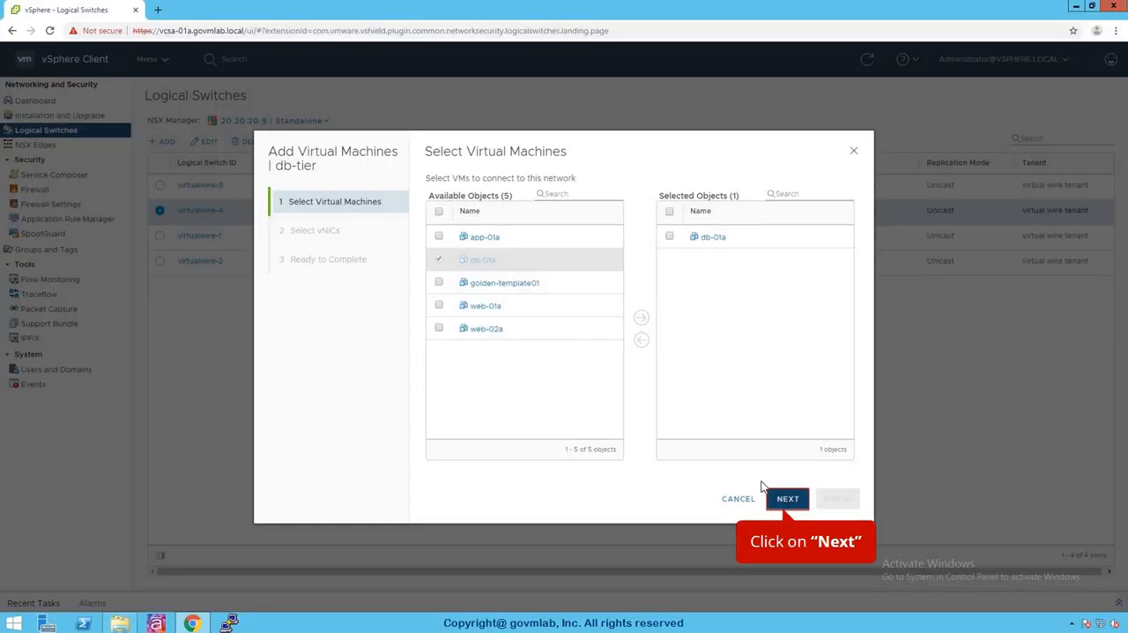
click(787, 499)
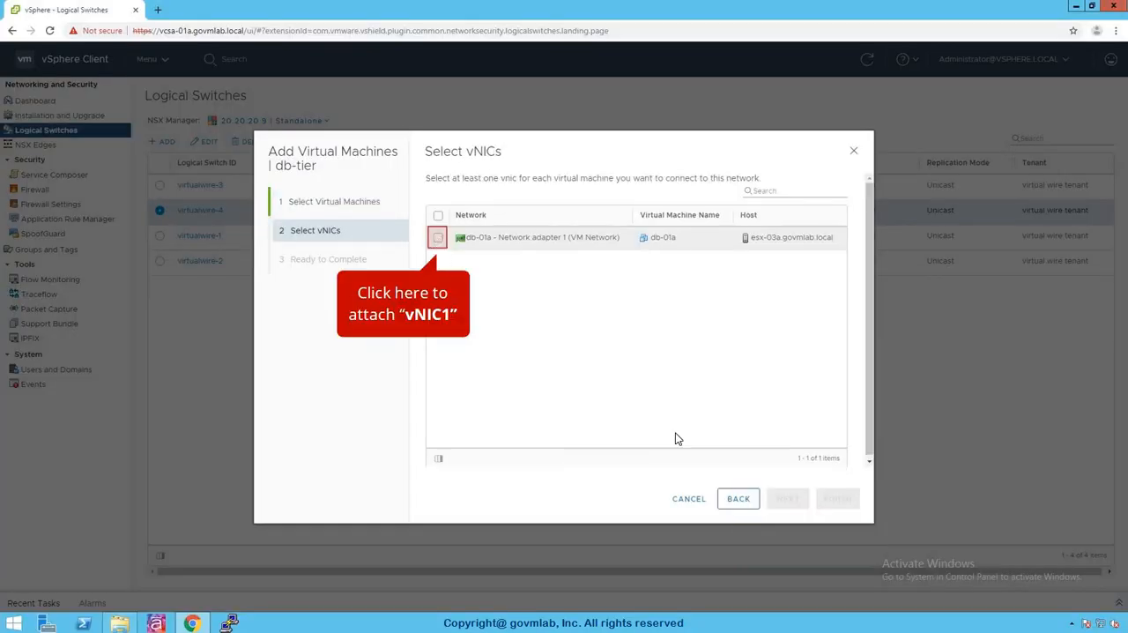
click(439, 238)
click(787, 499)
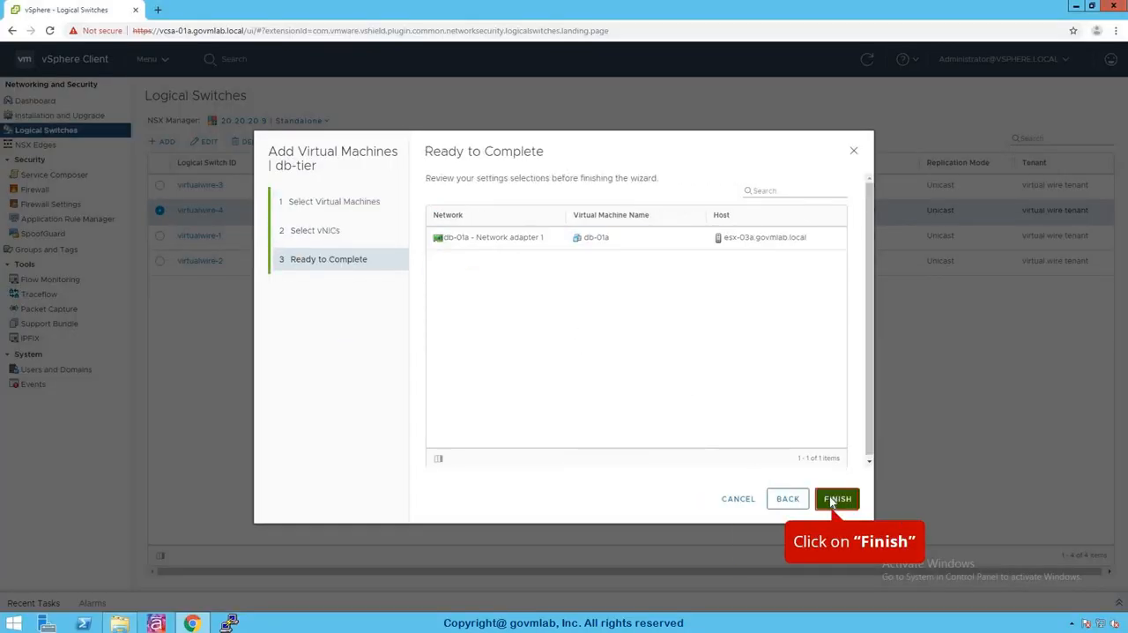
click(836, 499)
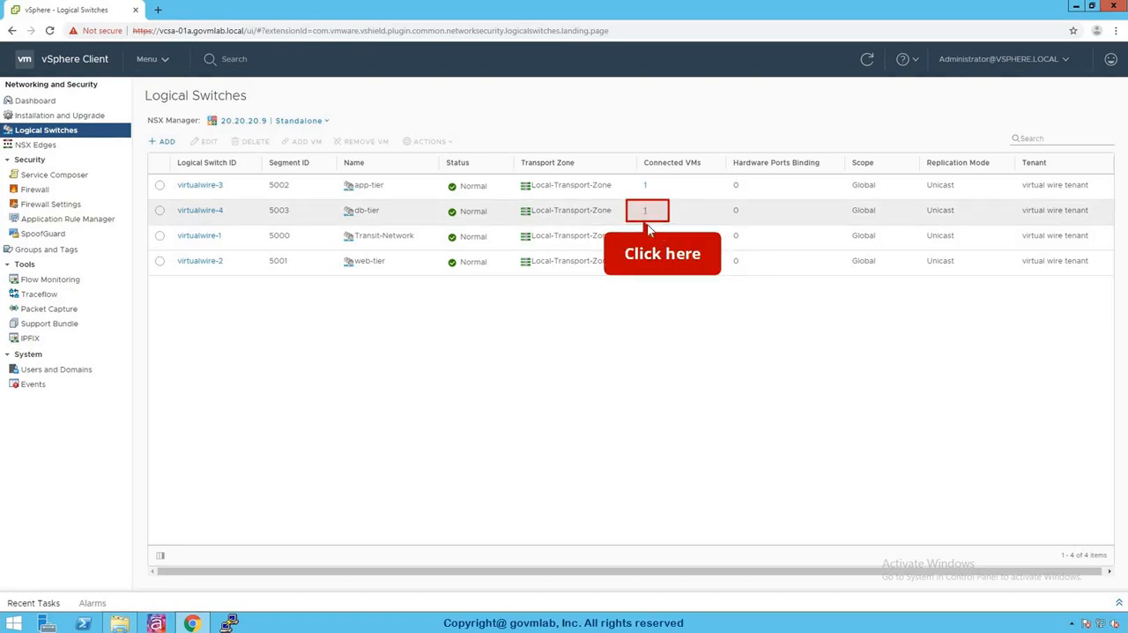
click(646, 211)
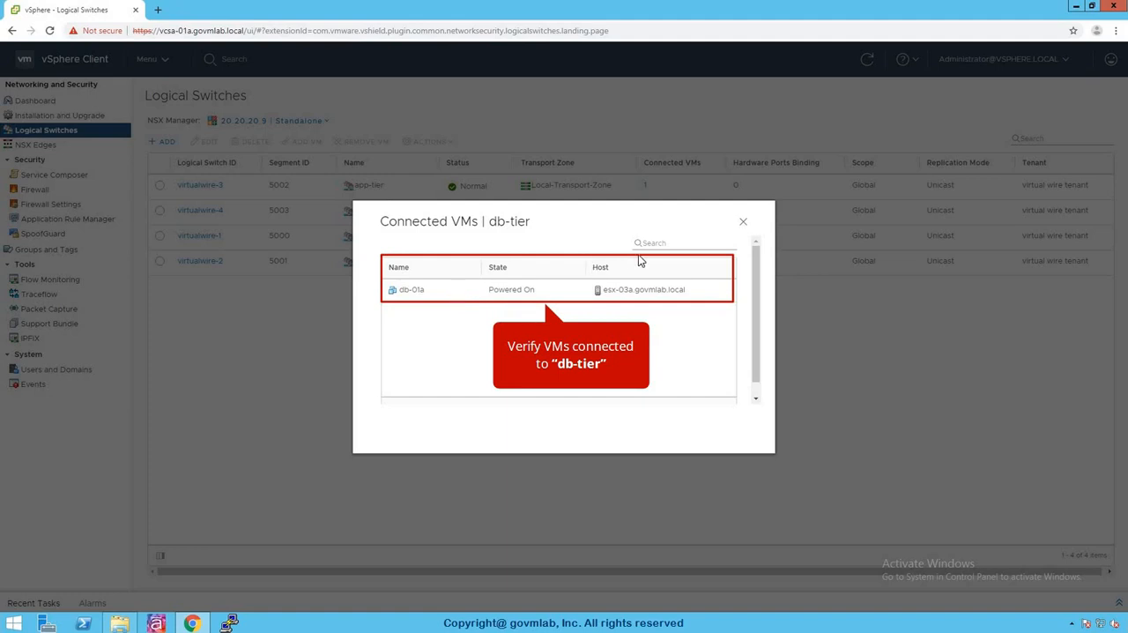
key(Escape)
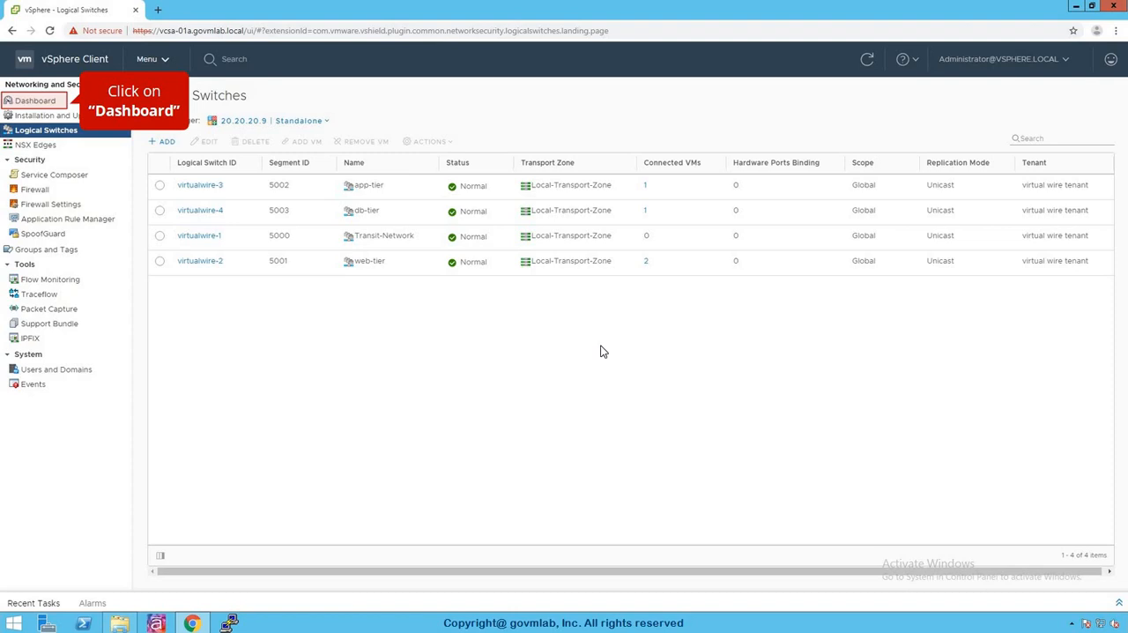
Step: Launch the web console of the web-01a VM from the Hosts and Clusters inventory and run ifconfig in it
click(164, 64)
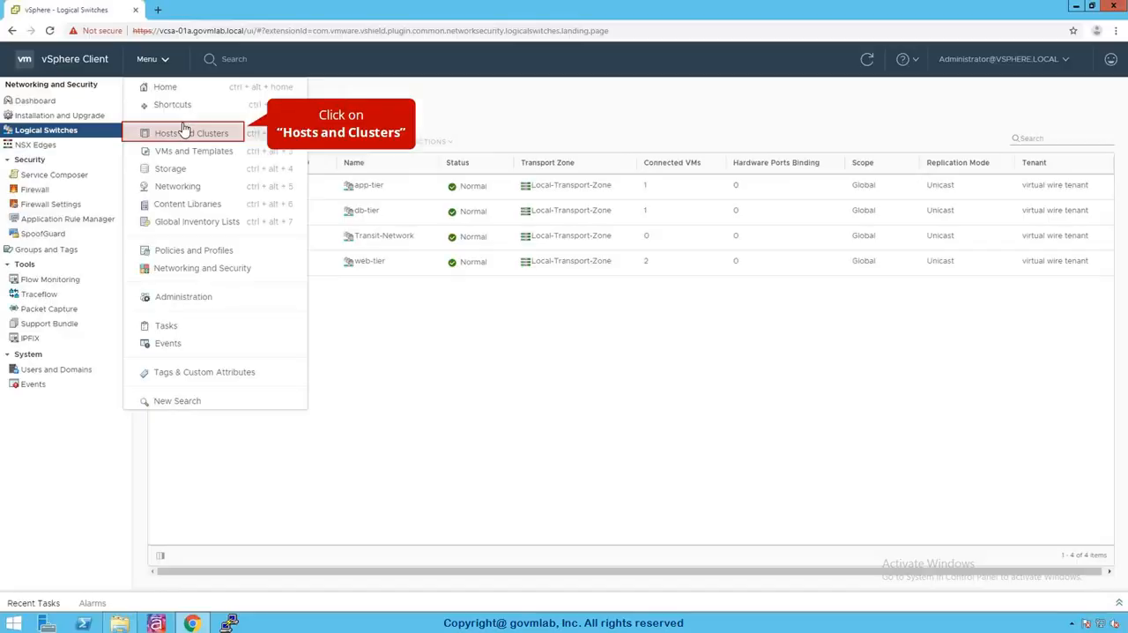
click(187, 133)
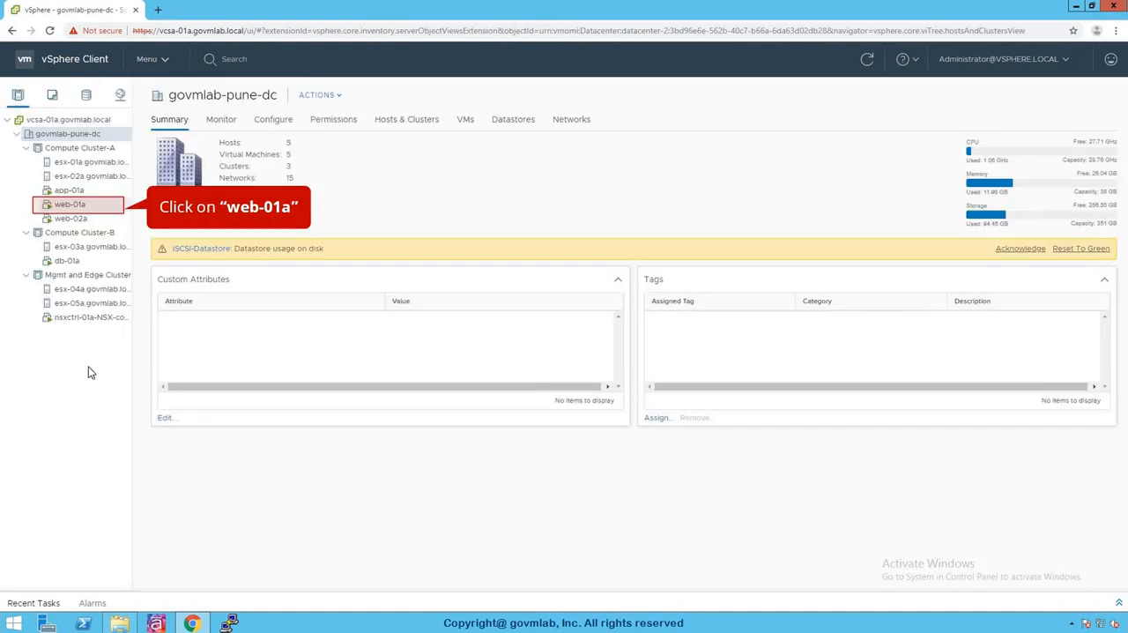
click(73, 206)
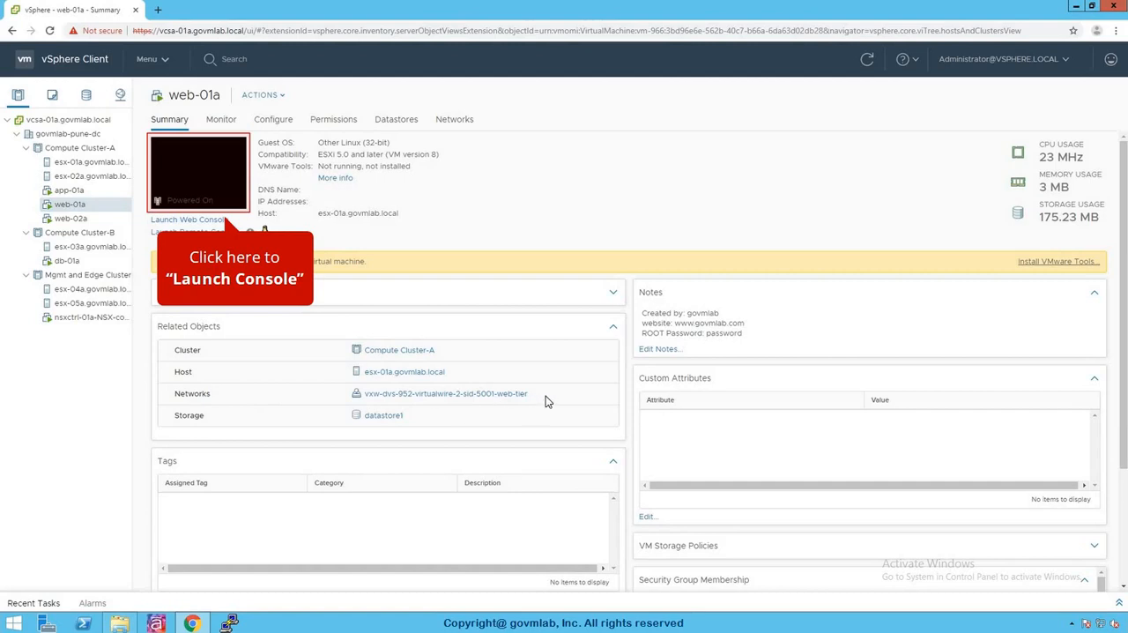
click(217, 176)
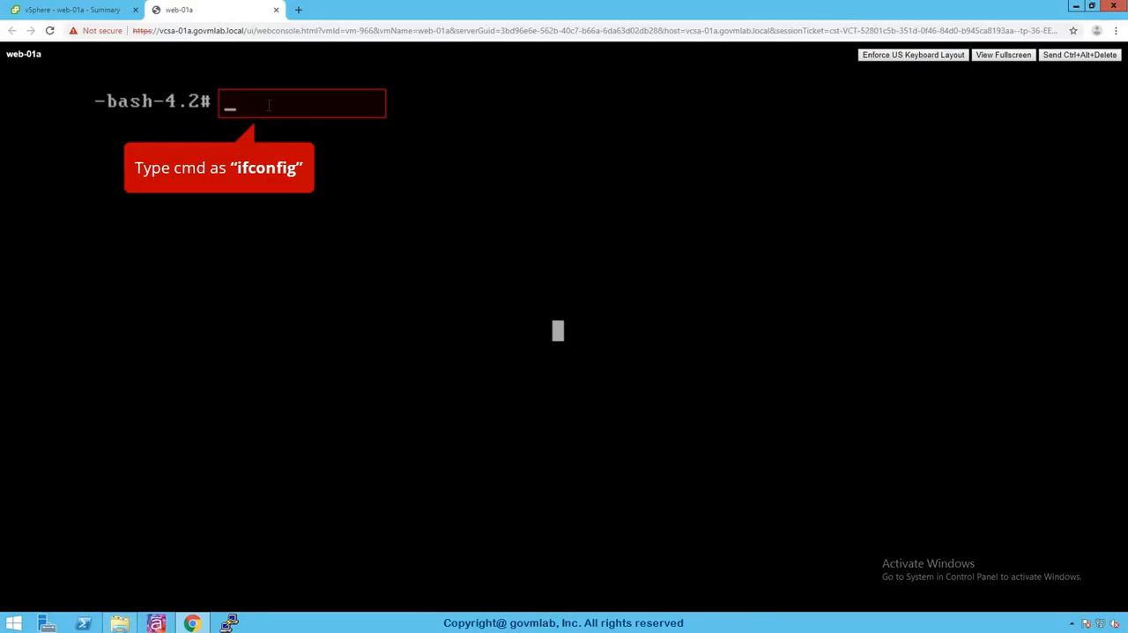
click(269, 105)
text(ifconfig)
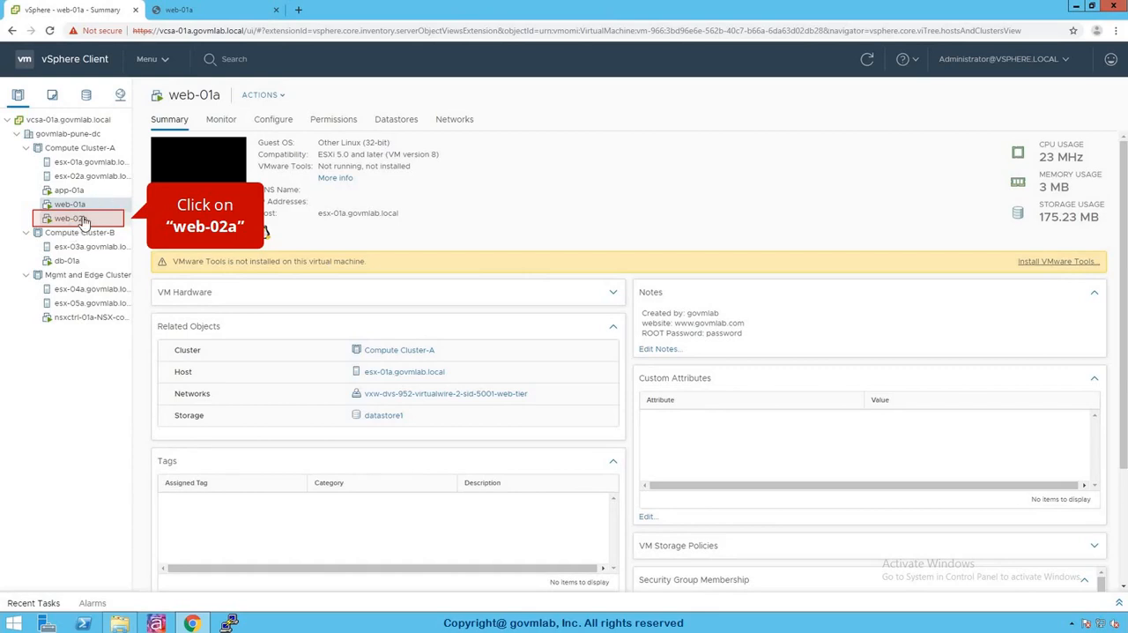
Step: Launch the web console of the web-02a VM from the inventory and run ifconfig in it
click(88, 221)
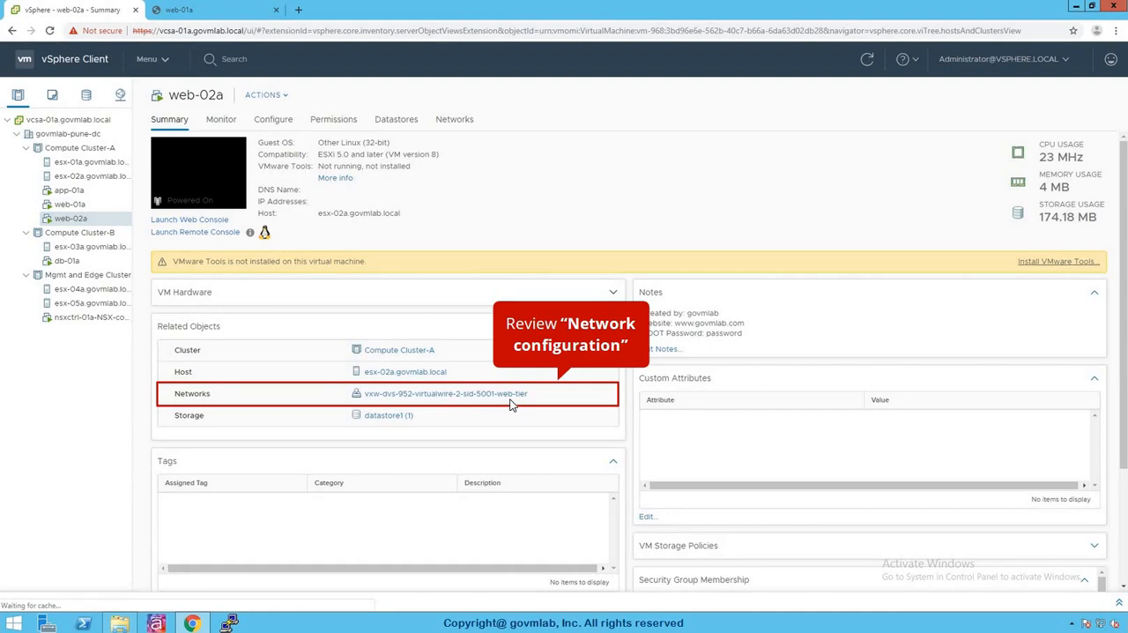
click(205, 190)
click(282, 101)
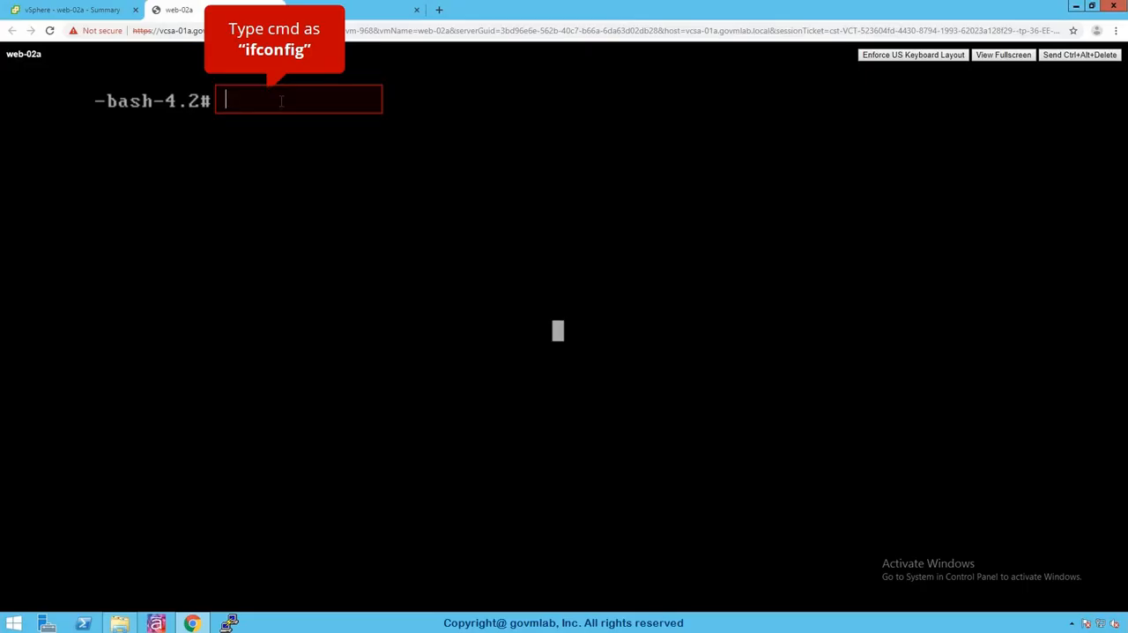
text(ifconfig)
key(Return)
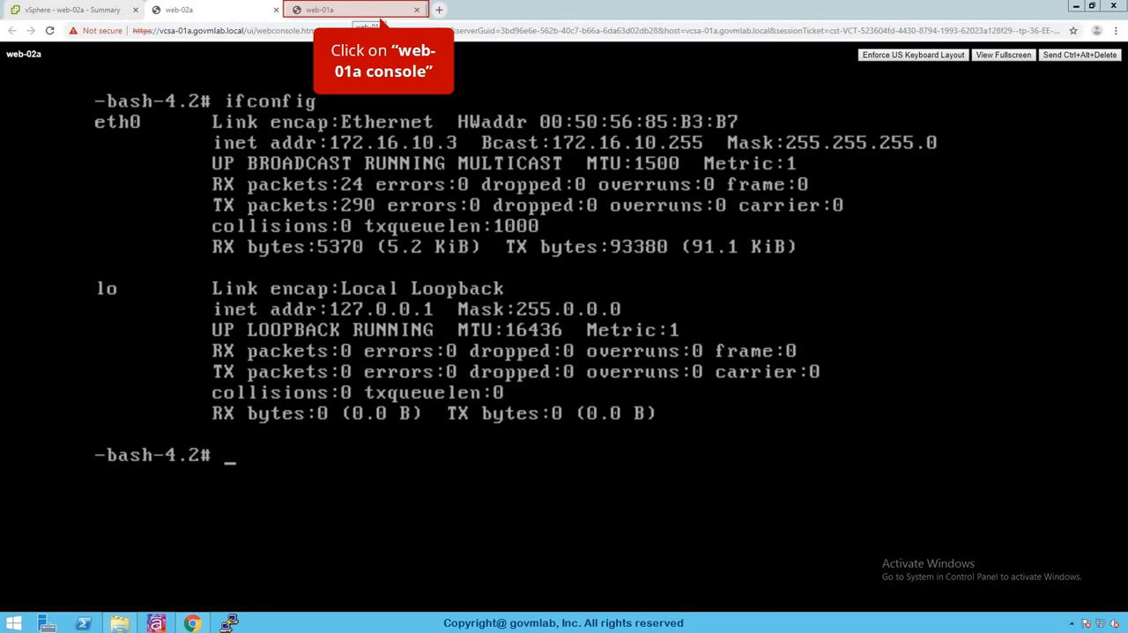
Step: Ping 172.16.10.3 from the already open web-01a console to test connectivity to web-02a
click(354, 11)
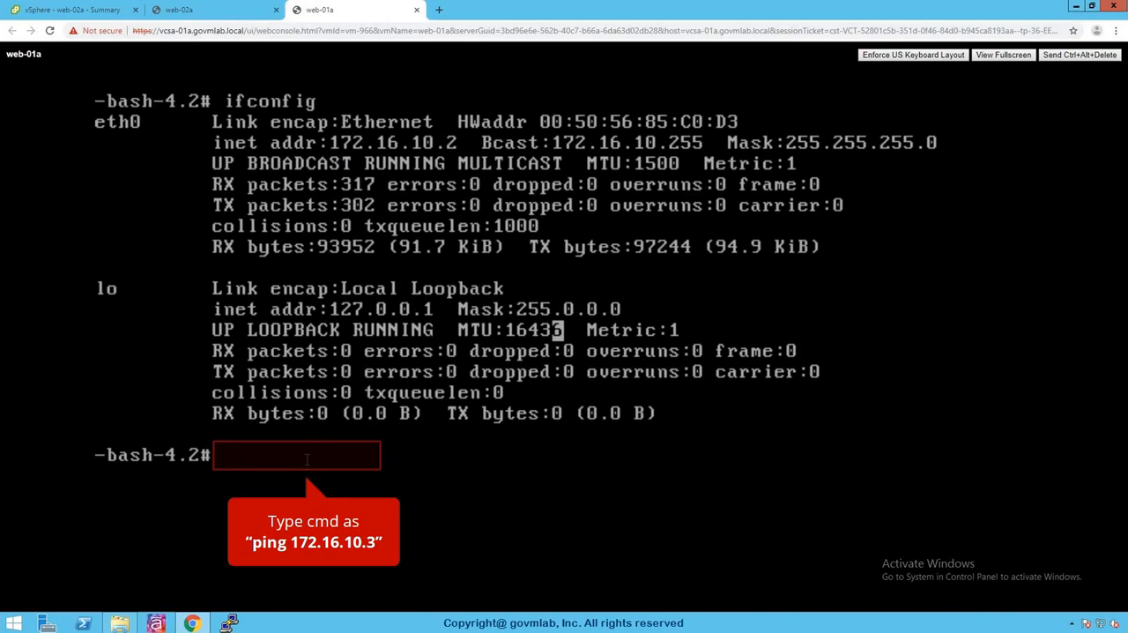
text(ping 172.16.10.3)
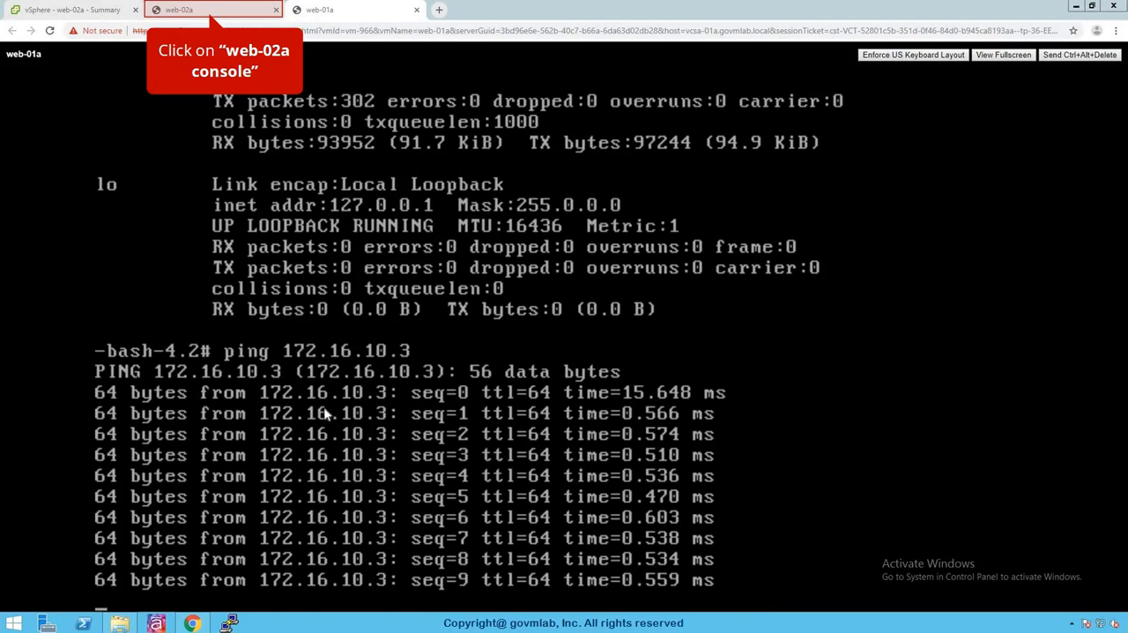
Step: List the ARP table of web-02a by running arp -an in its console
click(178, 9)
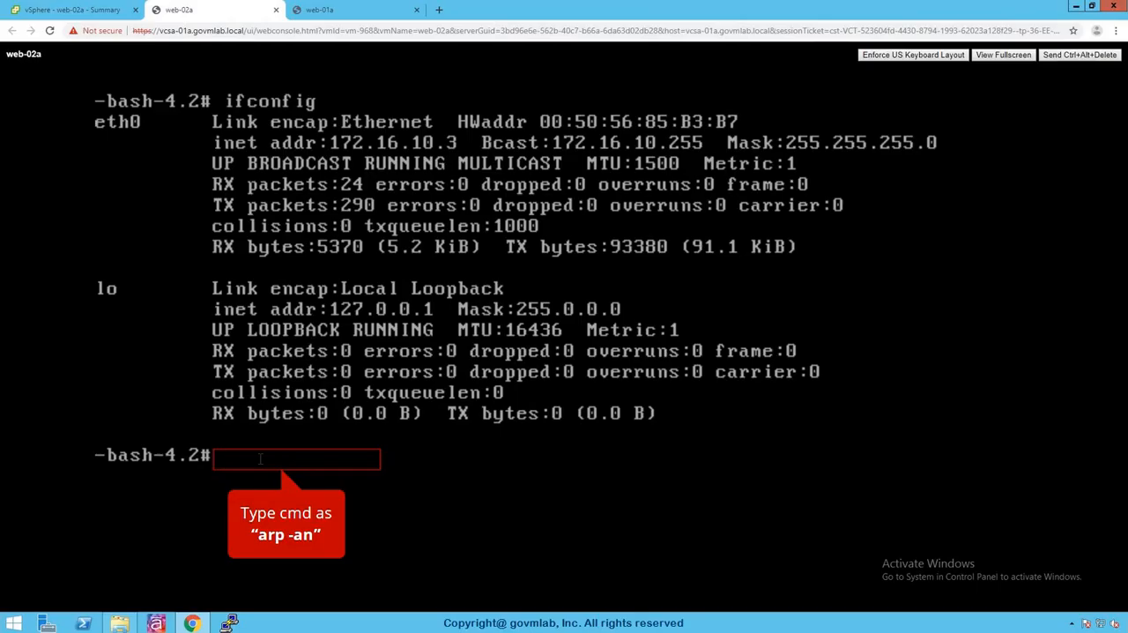
text(arp -an)
key(Return)
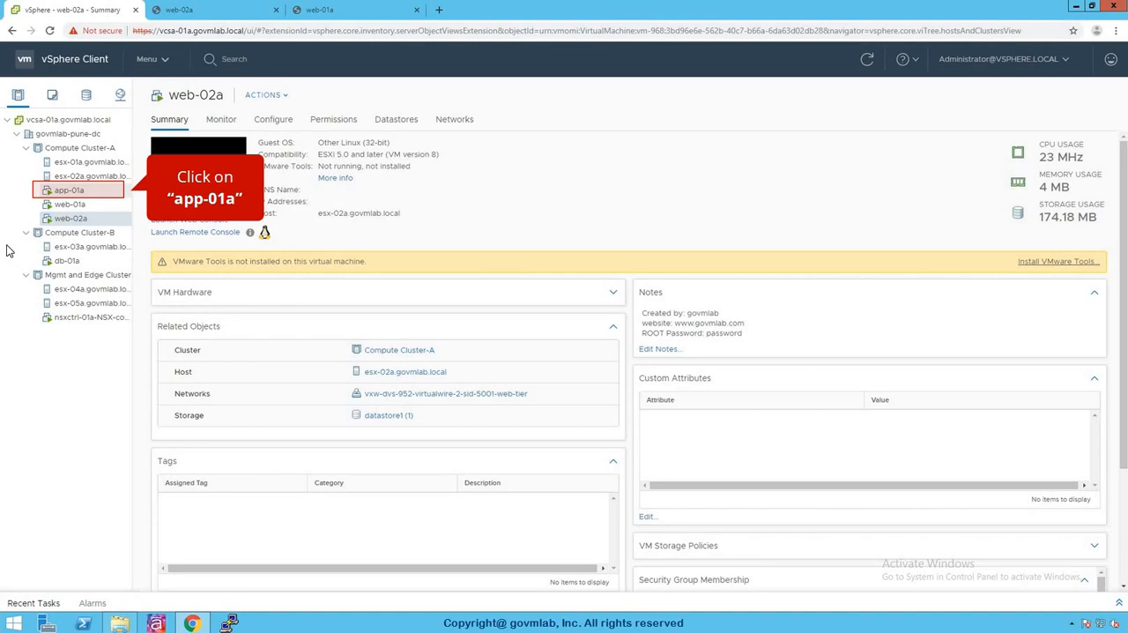
Step: Launch the web console of the app-01a VM from the inventory and run ifconfig in it
click(74, 194)
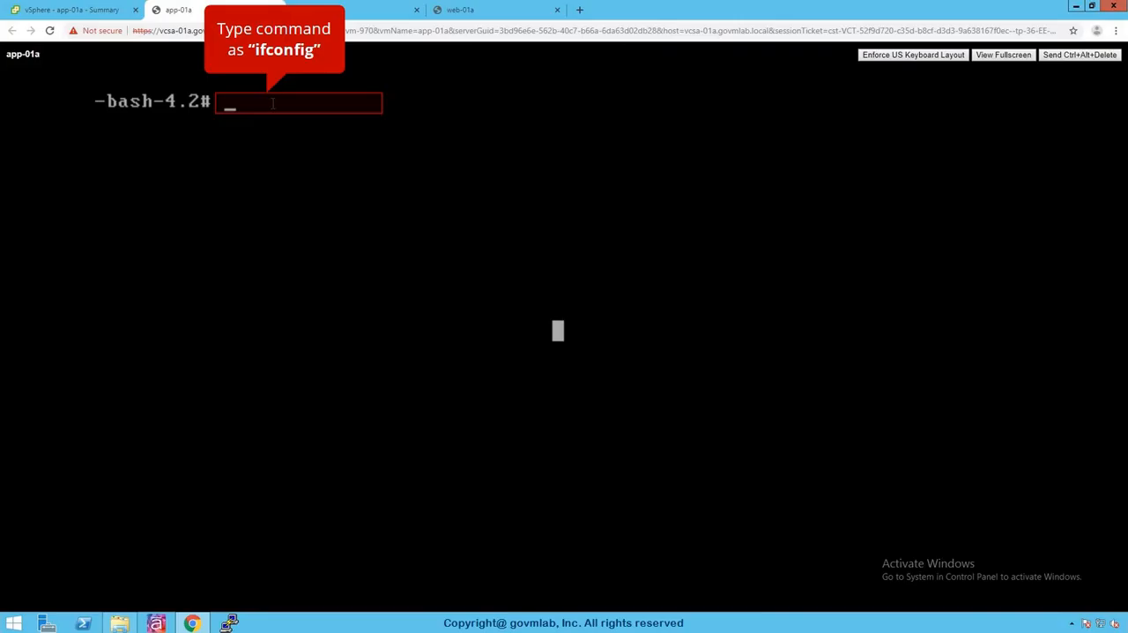
text(ifconfig)
key(Return)
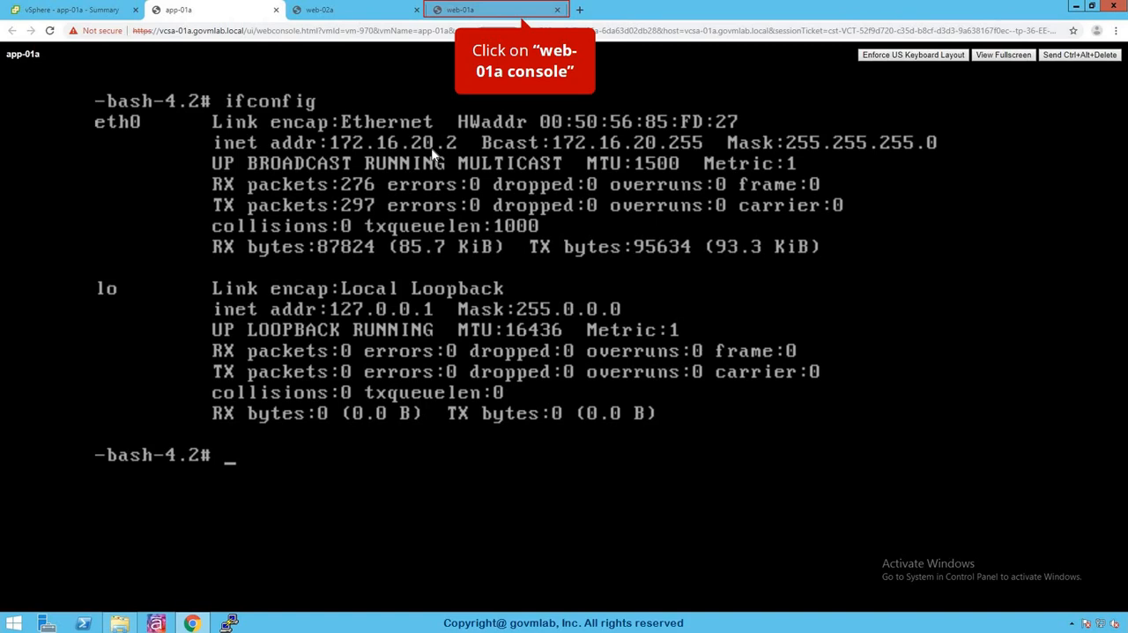
Step: Ping 172.16.20.2 from the web-01a console to test connectivity to app-01a
click(524, 10)
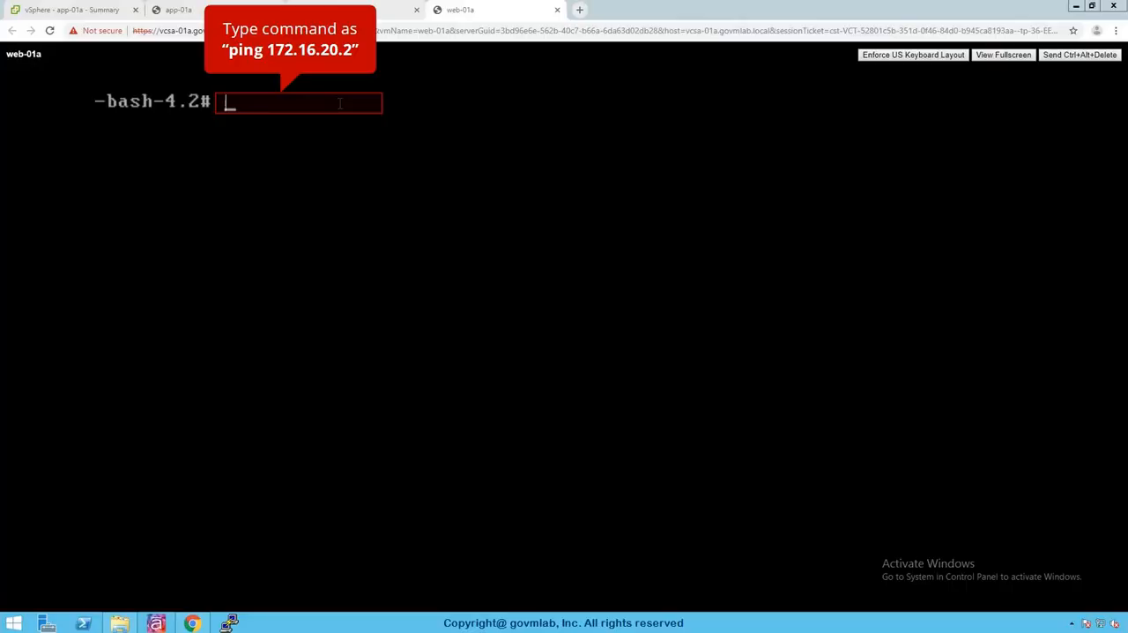
text(ping 172.16.20.2)
key(Return)
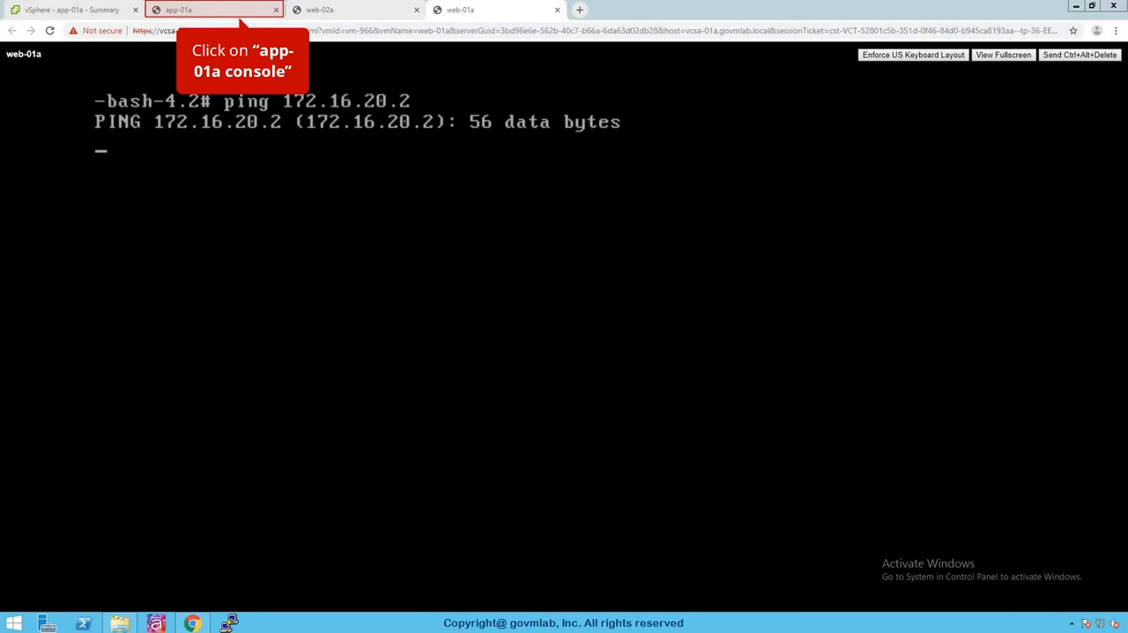
Step: List the ARP table of app-01a by running arp -an in its console
click(248, 11)
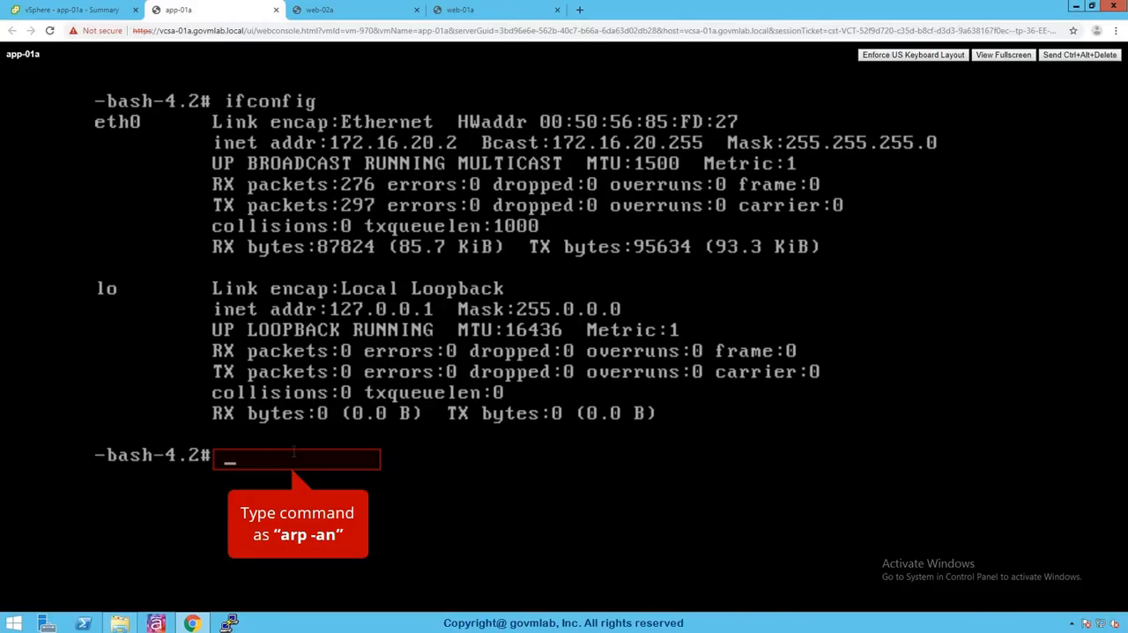
text(arp -an)
key(Return)
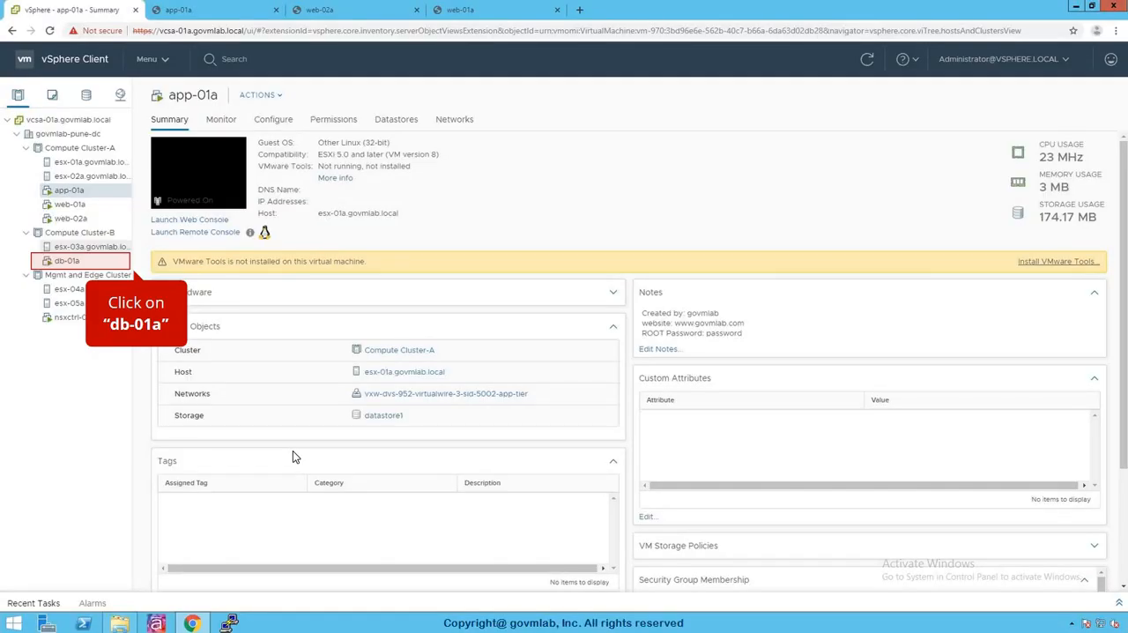
Step: Launch the web console of the db-01a VM from the inventory and run ifconfig in it
click(100, 267)
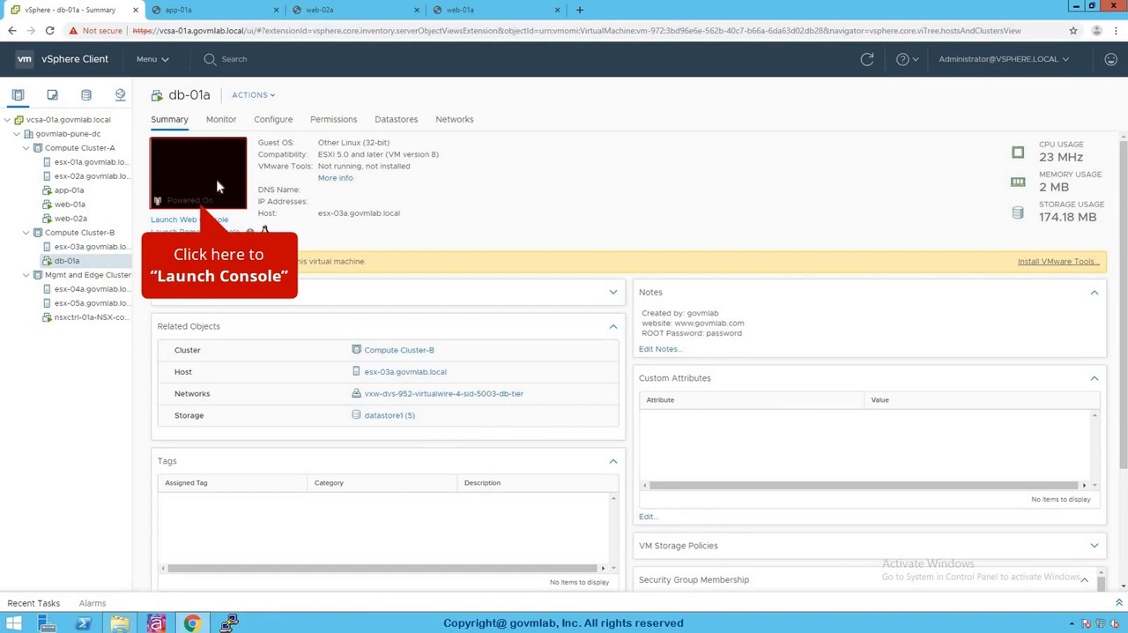
click(216, 179)
text(ifconfig)
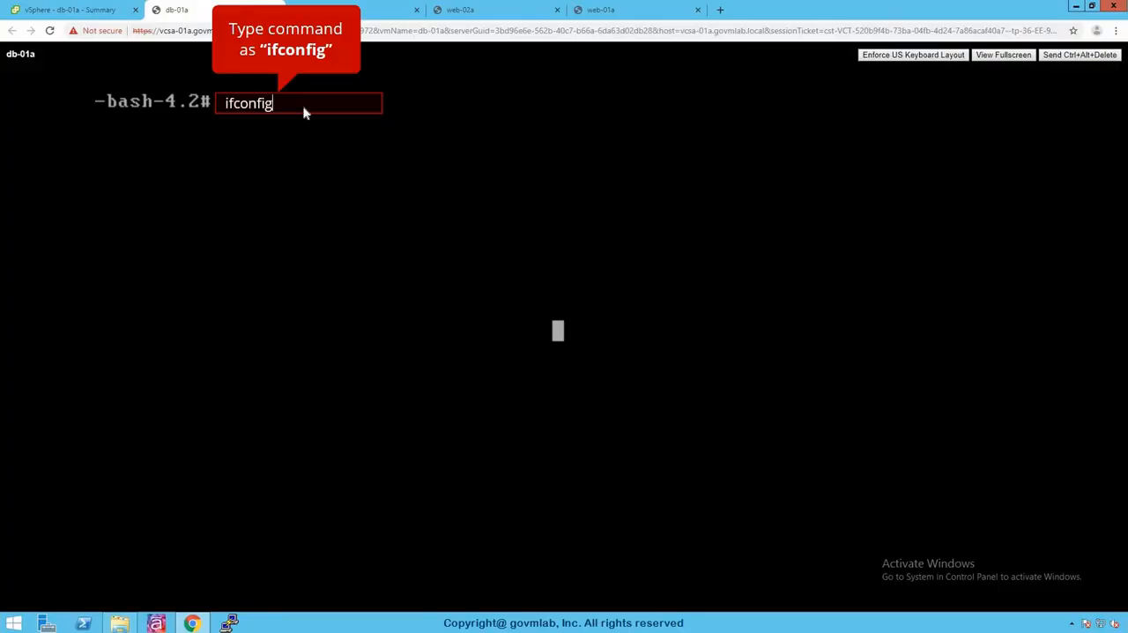
key(Return)
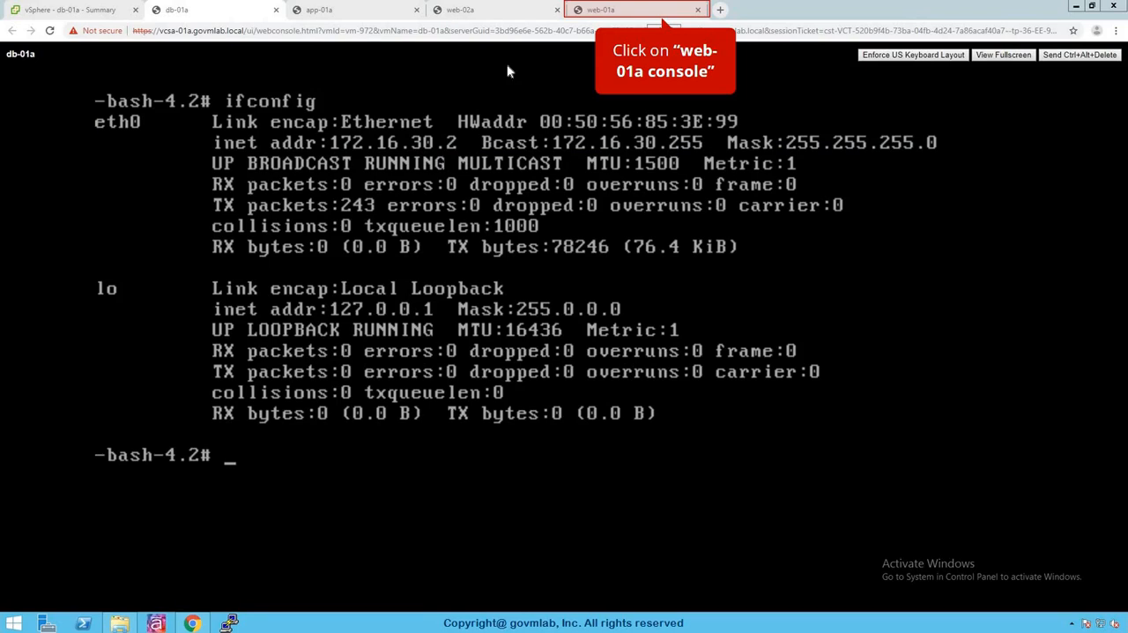
Step: Abort the running ping in the web-01a console and ping 172.16.30.2 to test connectivity to db-01a
click(608, 11)
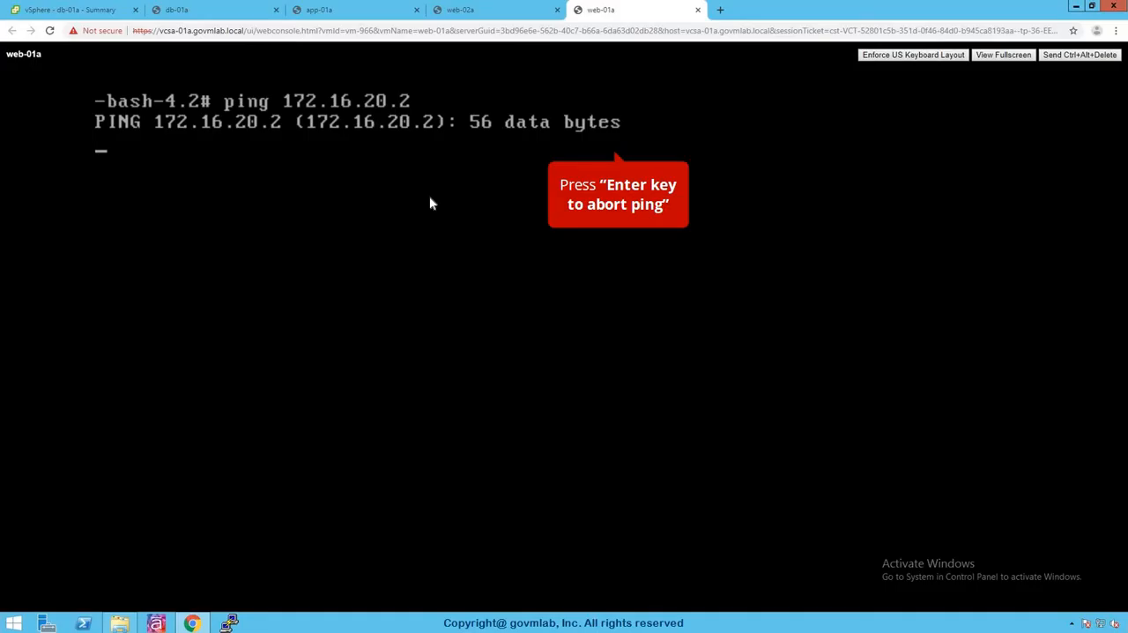
key(Return)
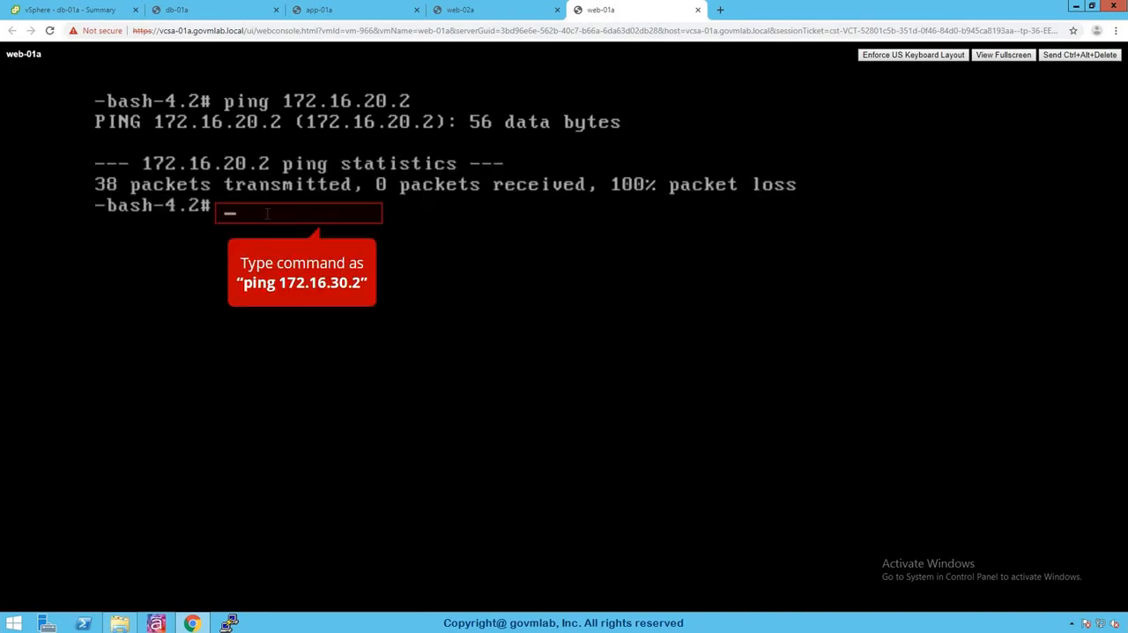
text(ping 172.16.30.2)
text(ping 172.16.30.2)
key(Return)
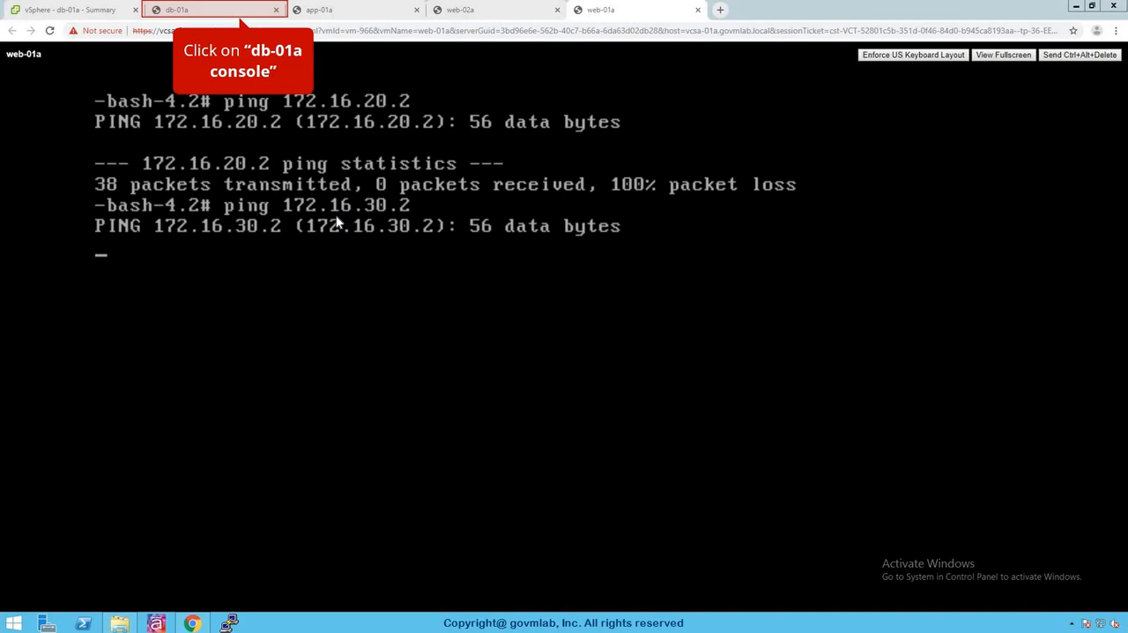
Step: List the ARP table of db-01a by running arp -an in its console
click(197, 12)
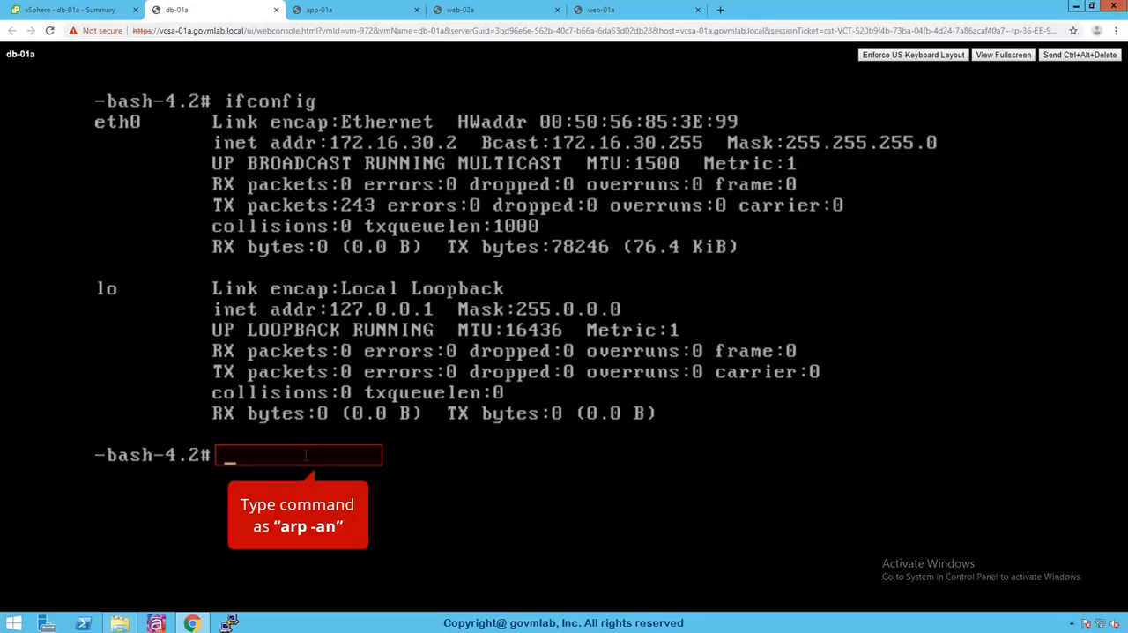
text(arp -an)
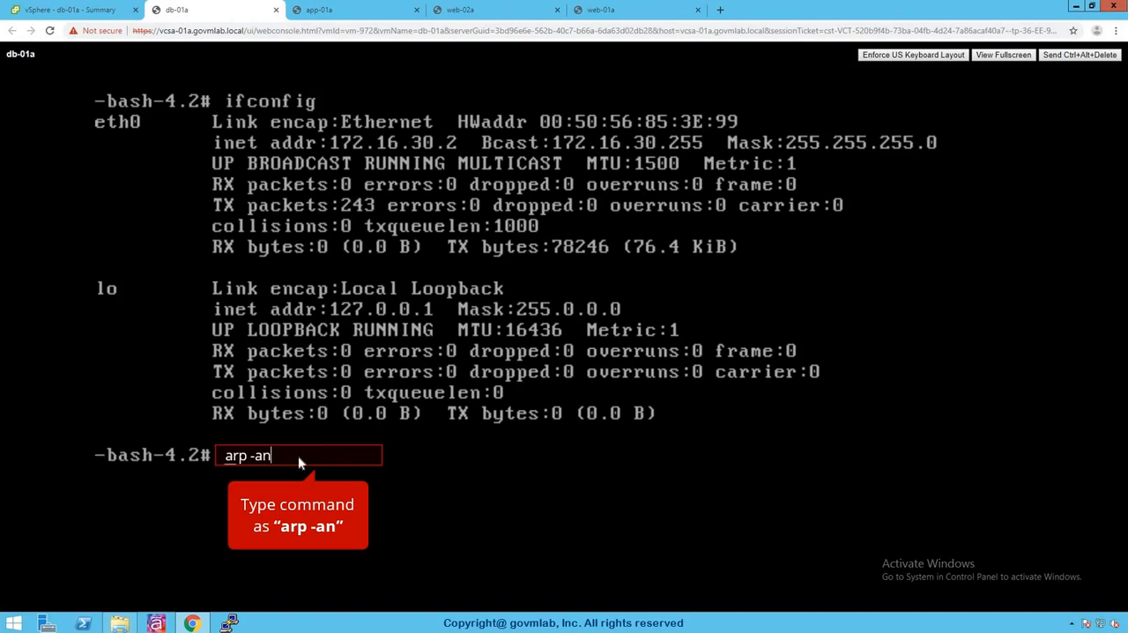
key(Return)
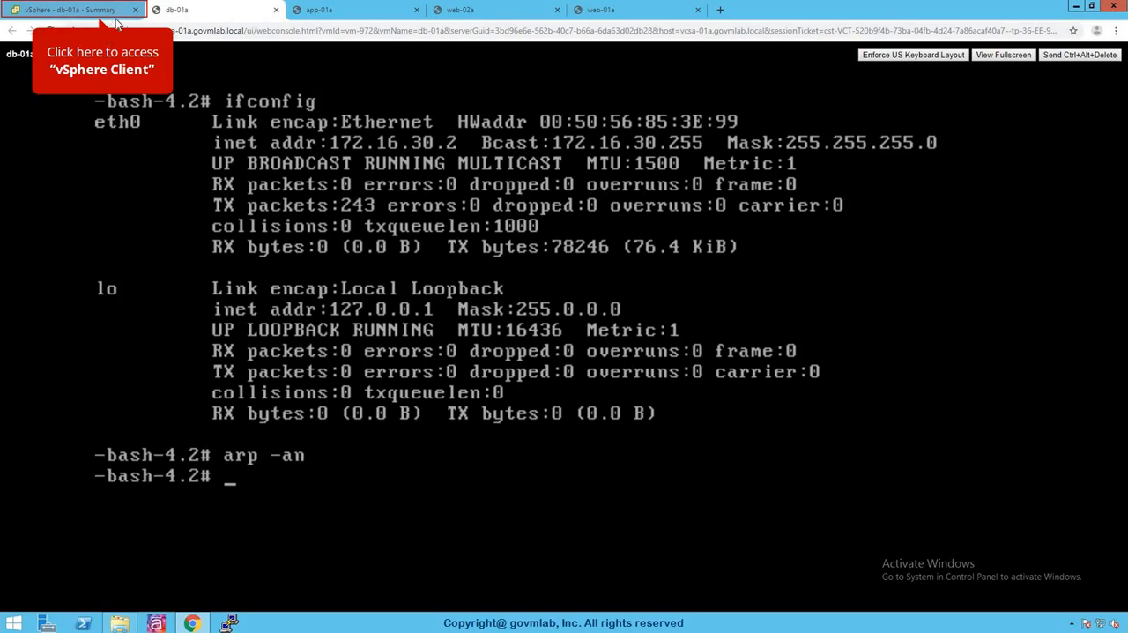
Step: Return to the vSphere Client inventory page and log out of the administrator session
click(116, 18)
click(1057, 63)
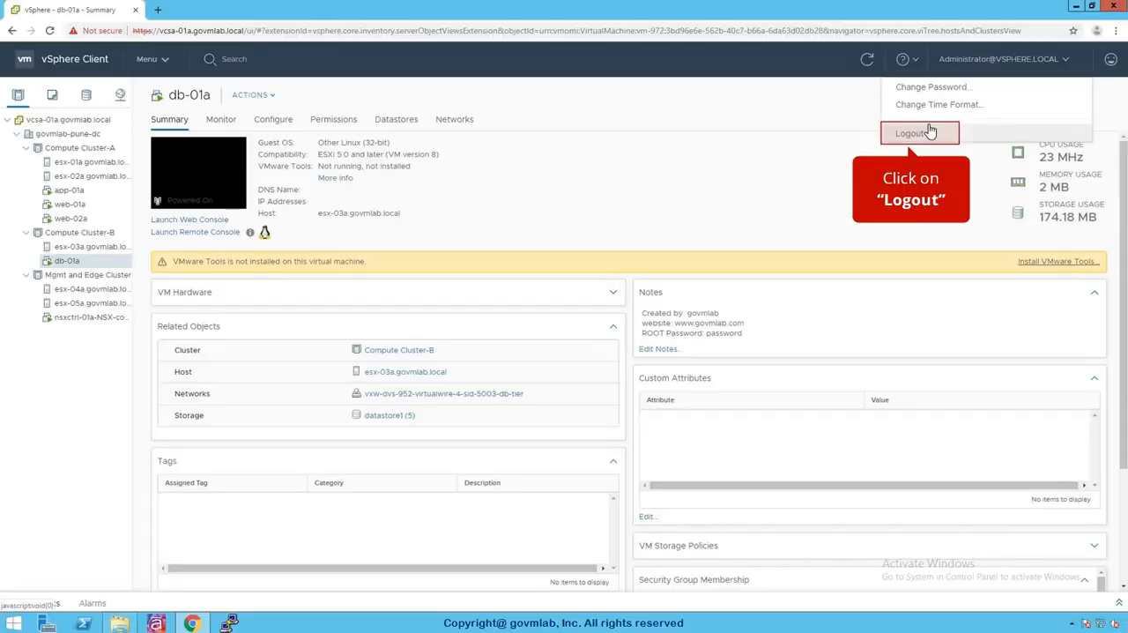
click(928, 132)
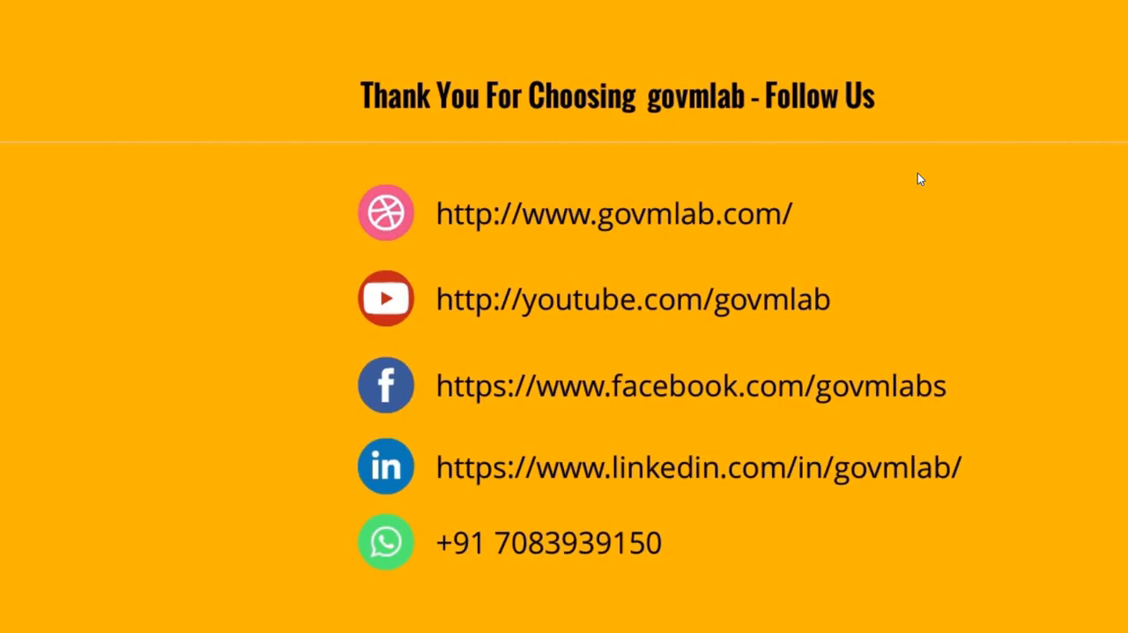